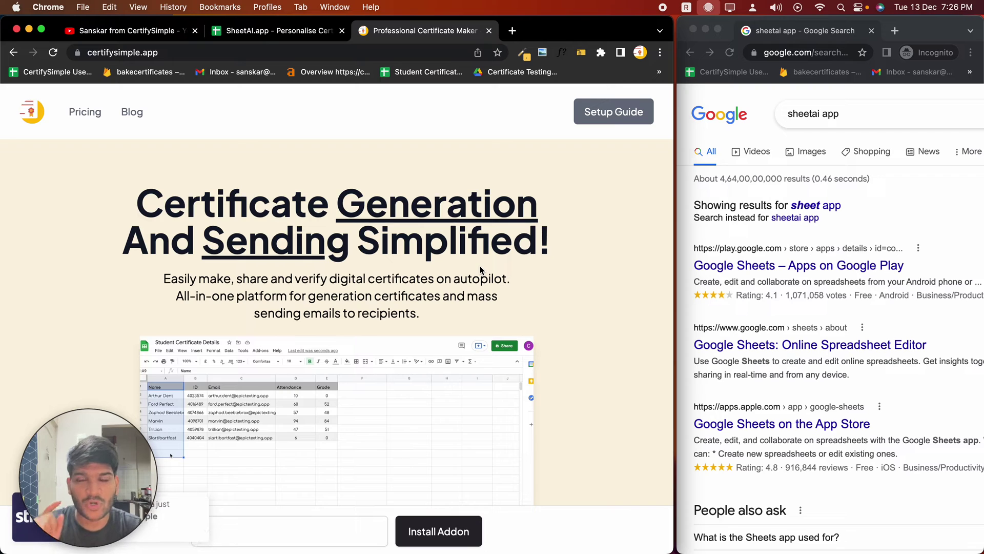
- Review the student names Suhana and Prajakta and Prajakta's trait description in B4
click(245, 32)
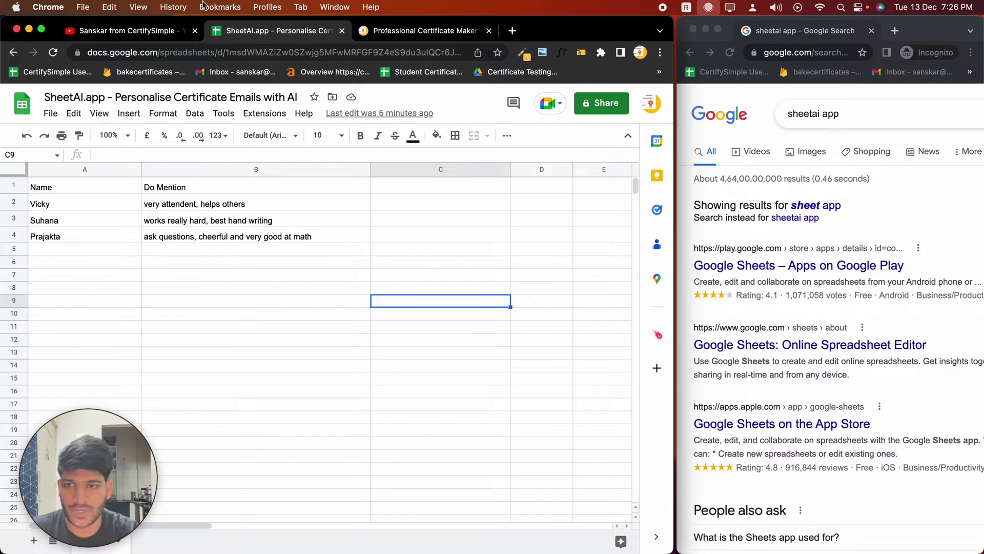
click(233, 249)
drag(68, 213, 44, 240)
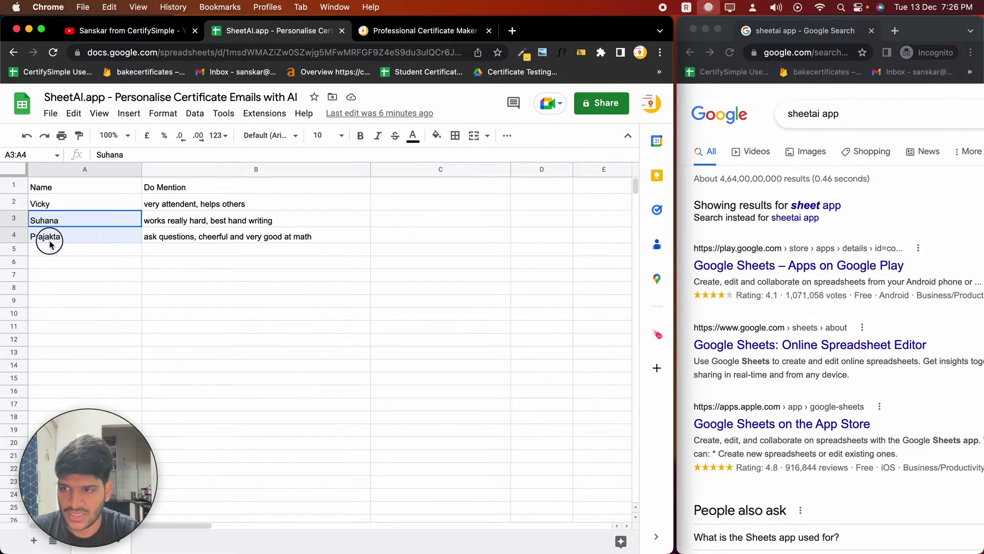
click(193, 233)
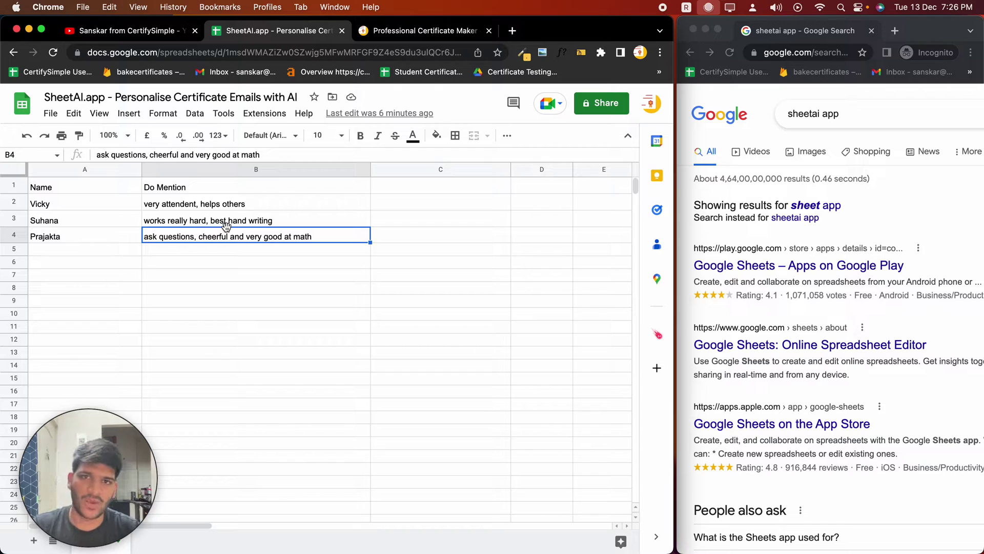
- Scroll through the CertifySimple landing page, then return to the SheetAI.app student spreadsheet
click(410, 32)
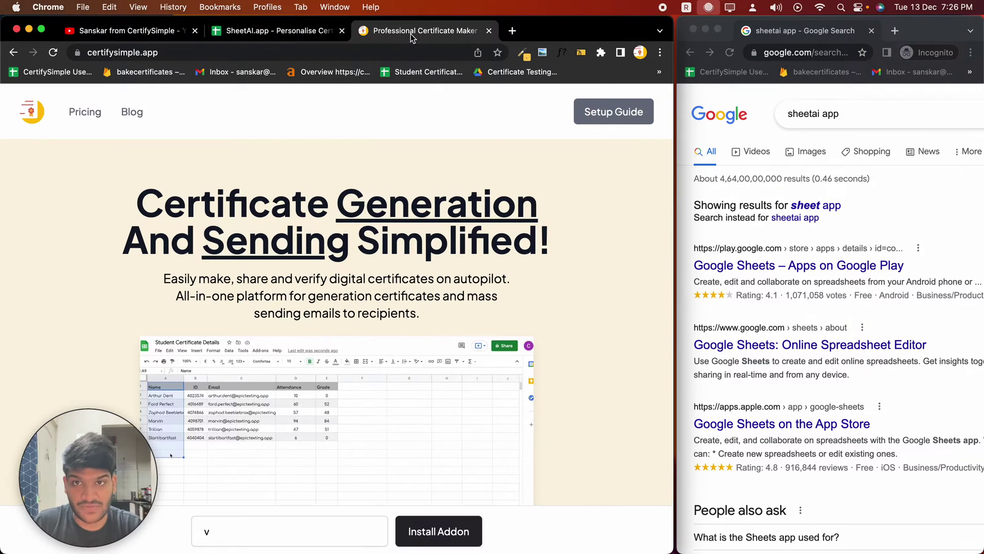
scroll(380, 249, down, 5)
scroll(380, 249, up, 5)
scroll(380, 249, down, 1)
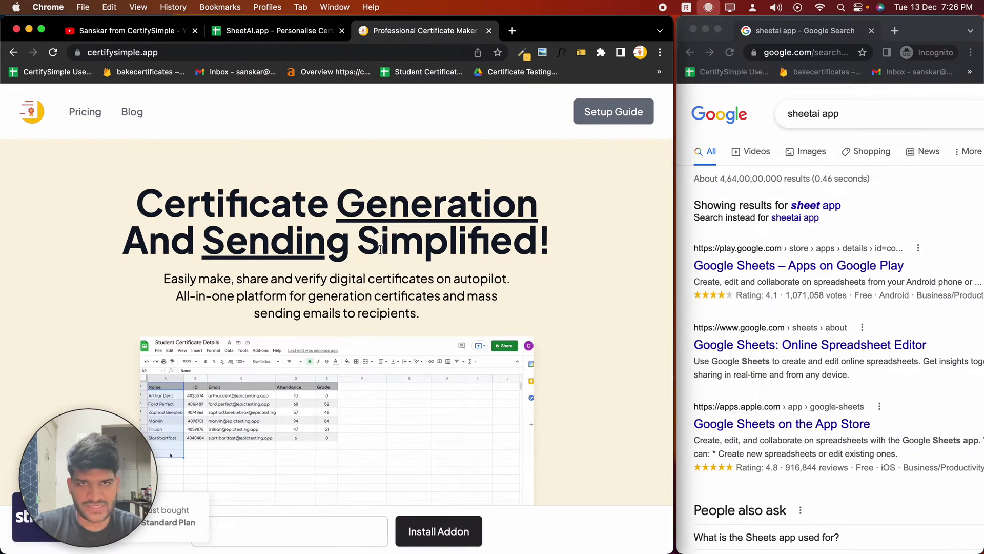
click(272, 32)
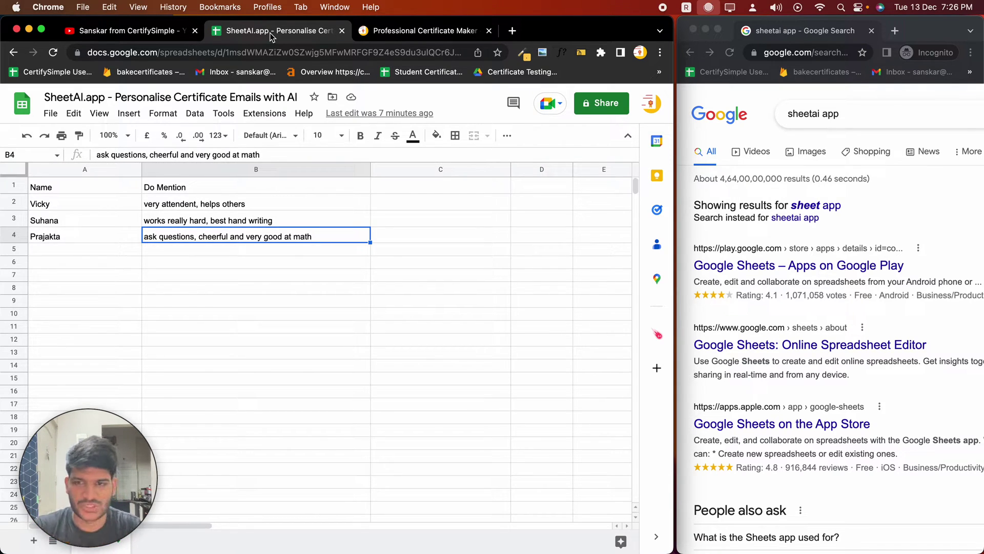
- Enter the header 'Email First Line' in cell C1
click(414, 202)
click(406, 185)
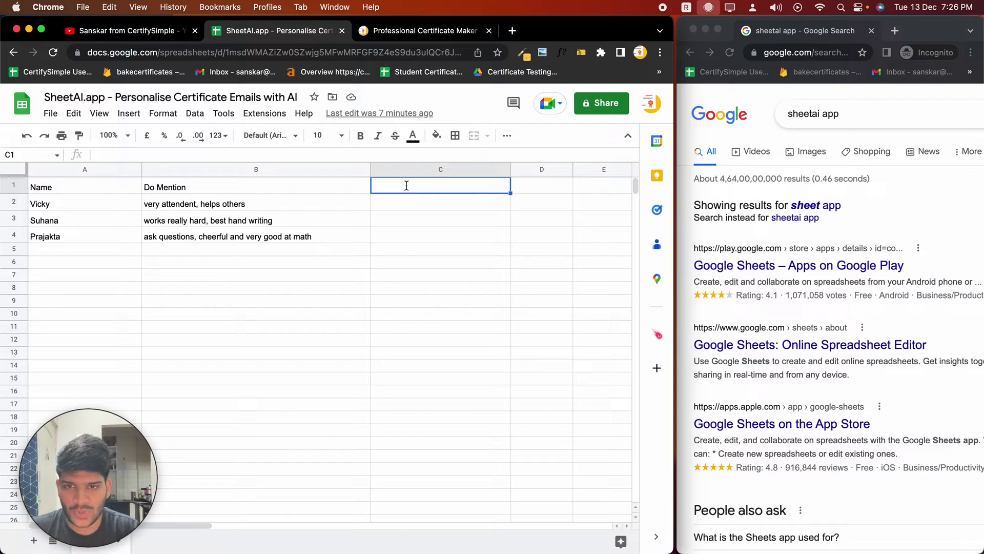
text(First)
key(BackSpace)
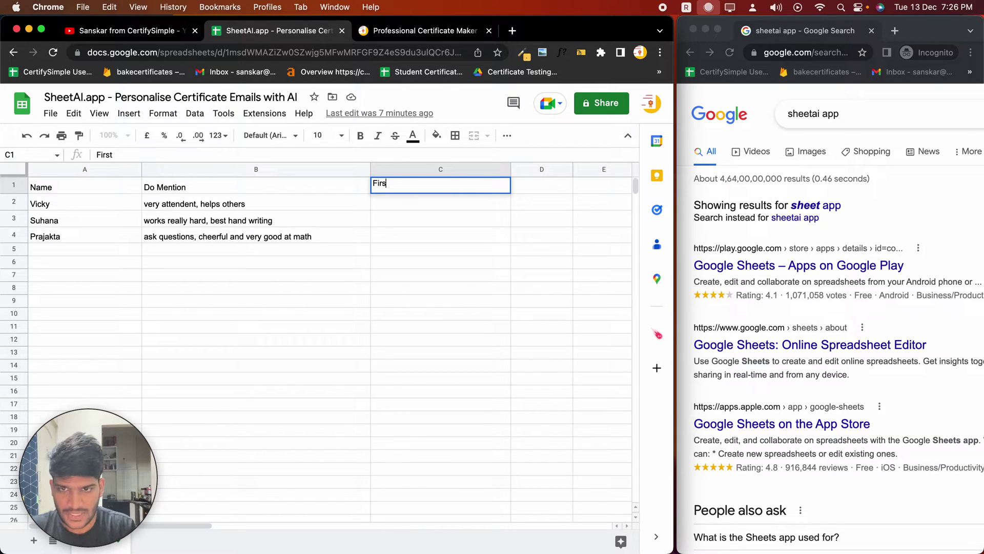
key(BackSpace)
key(BackSpace)
key(BackSpace)
key(BackSpace)
text(Email First )
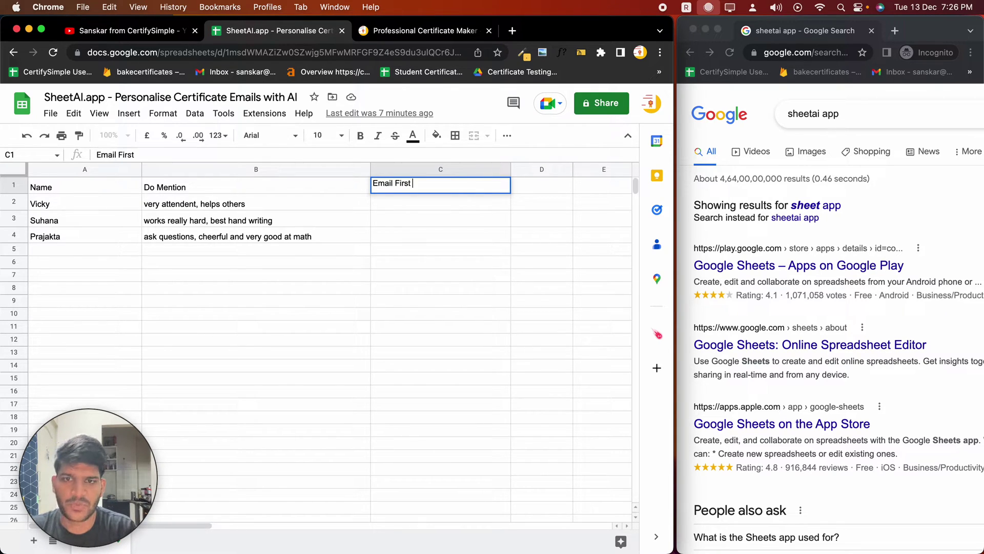
text(Line)
key(Return)
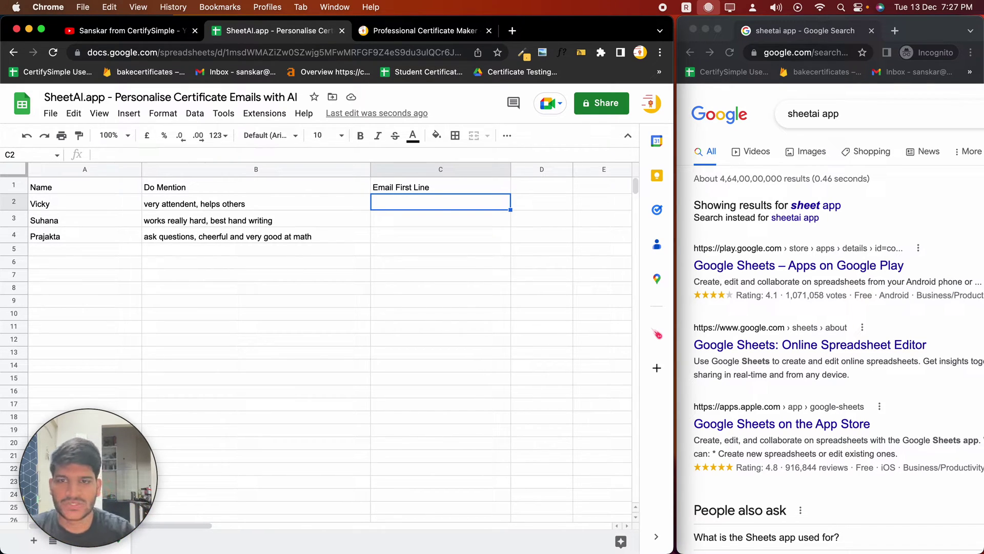
double_click(455, 205)
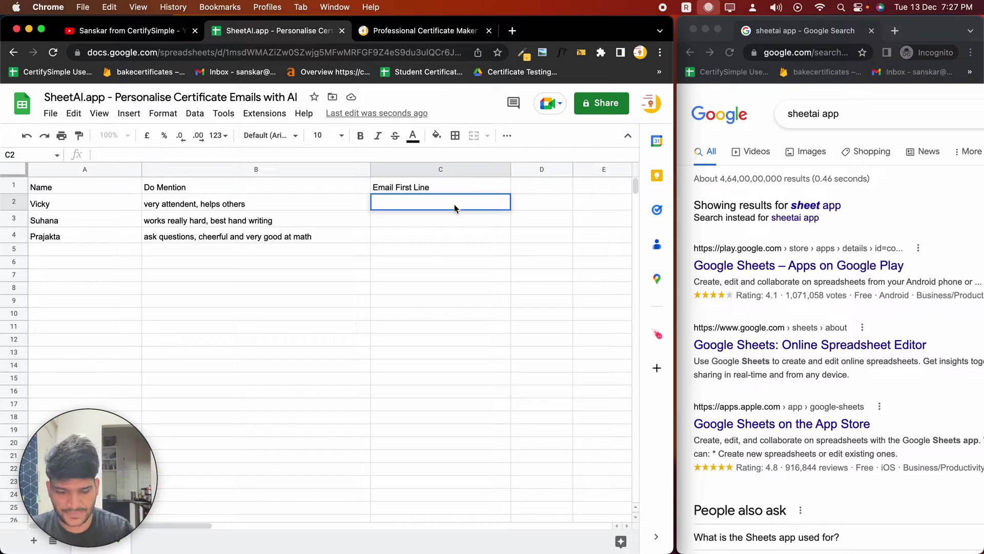
text(=SHEET)
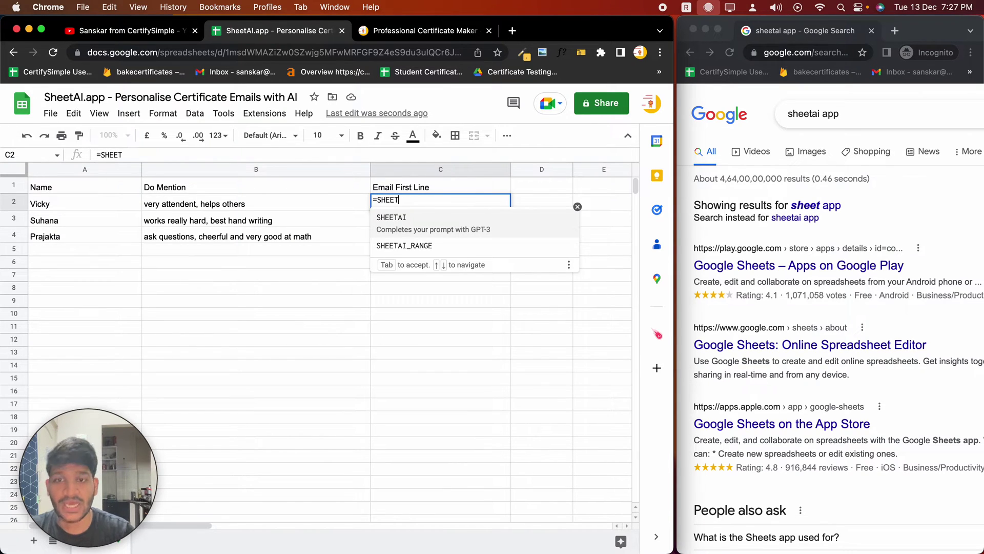
click(435, 315)
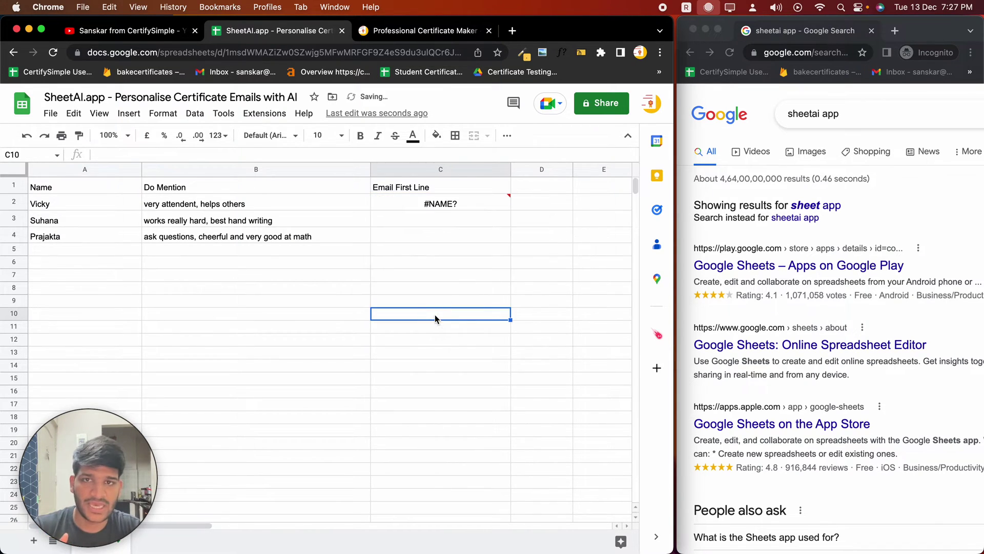
click(459, 192)
click(459, 202)
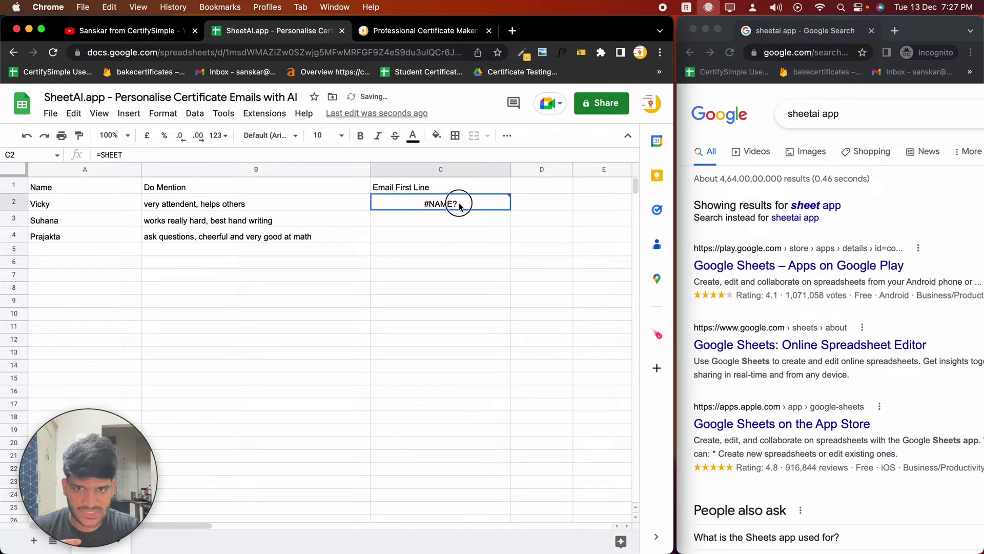
key(BackSpace)
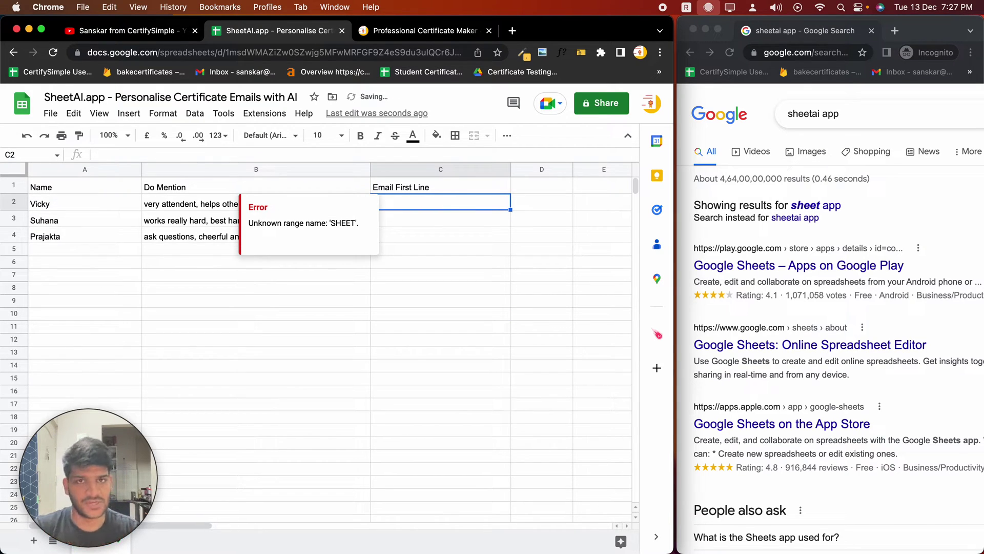
click(768, 128)
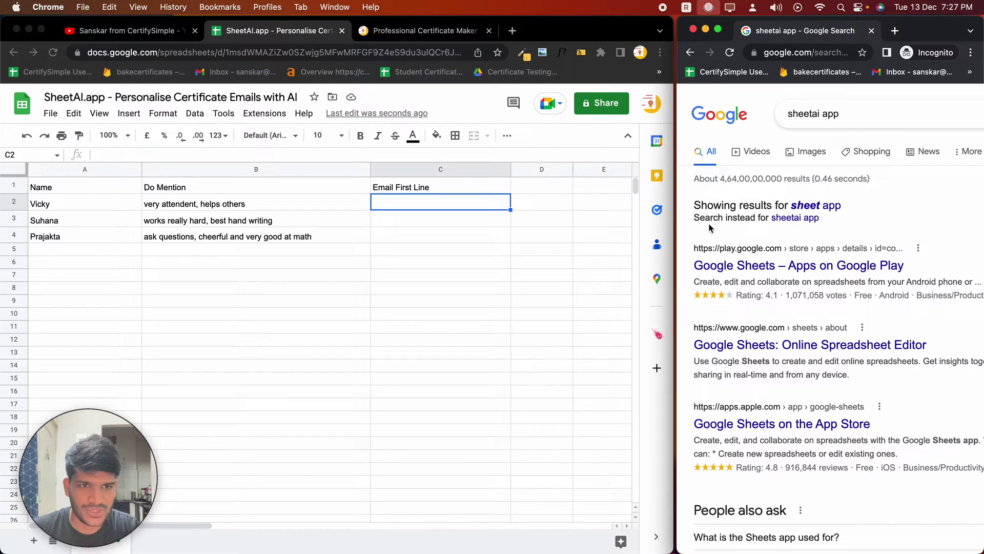
- Search for 'sheetai app' and open the SheetAI.app website in a separate window
click(795, 218)
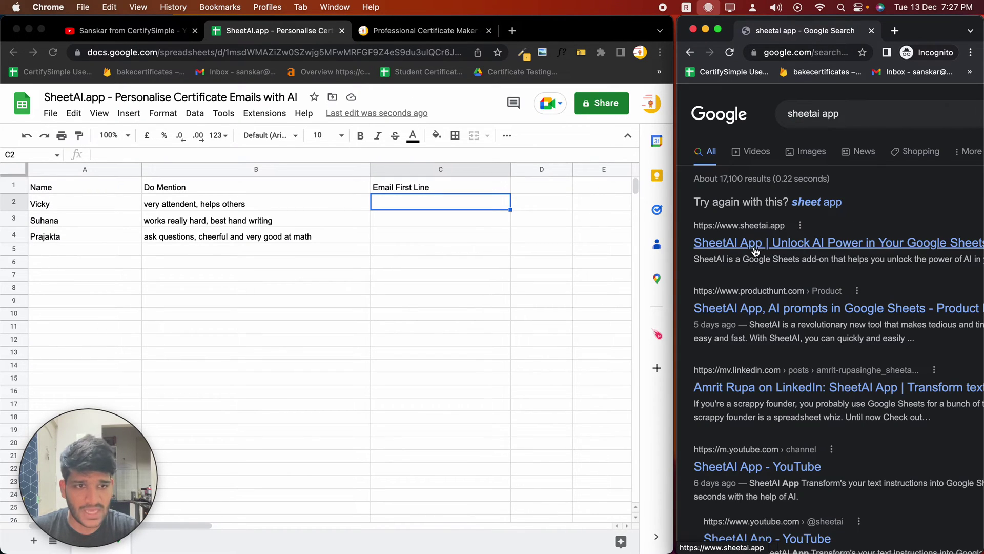
click(755, 250)
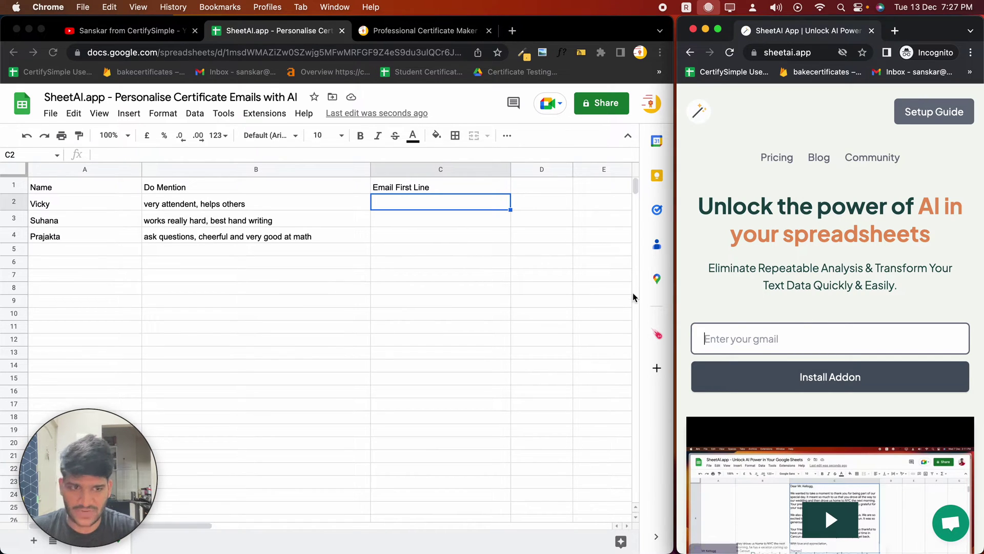
scroll(804, 270, down, 4)
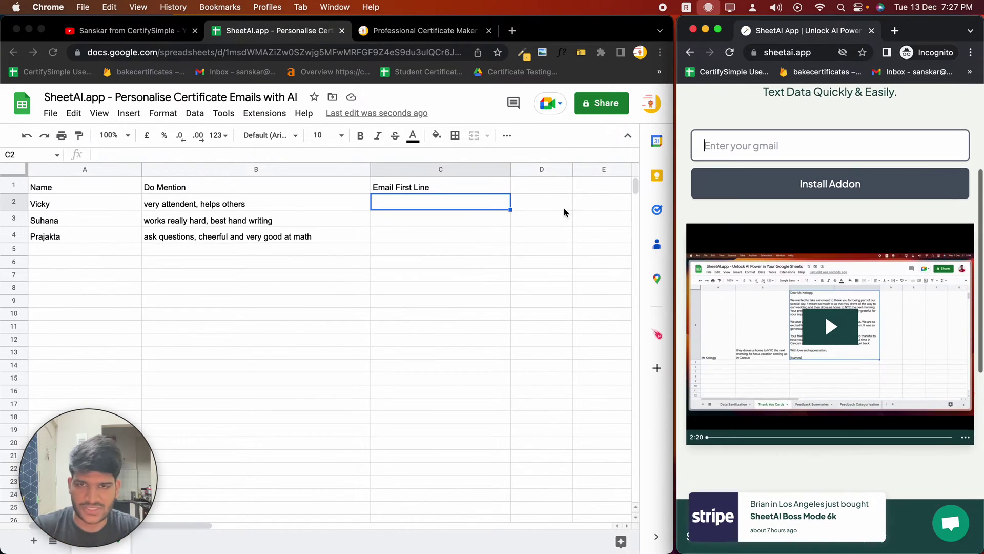
scroll(784, 190, up, 1)
- Launch the SheetAI App add-on from Extensions, close its sidebar, and reselect C2
click(421, 209)
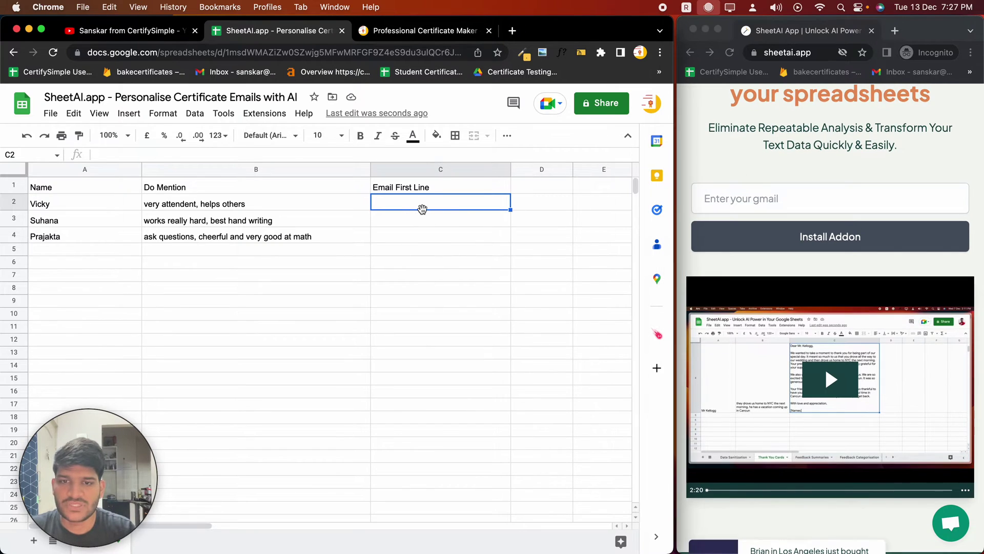
click(264, 113)
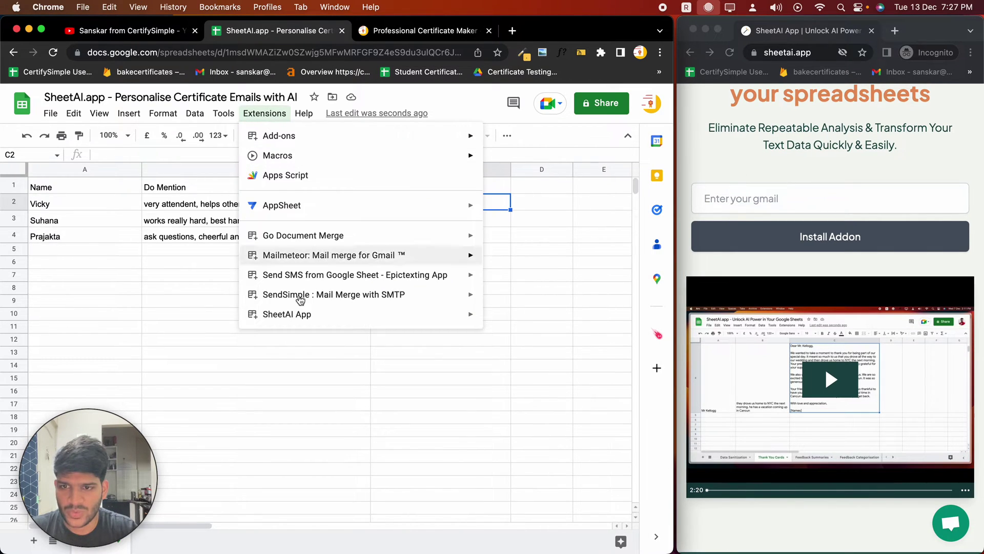
mouse_move(303, 314)
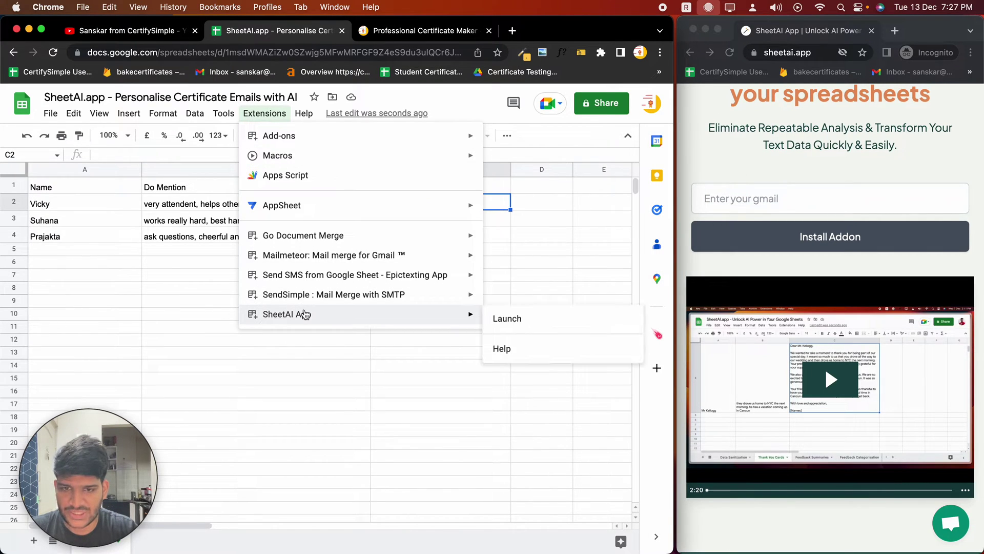
click(589, 319)
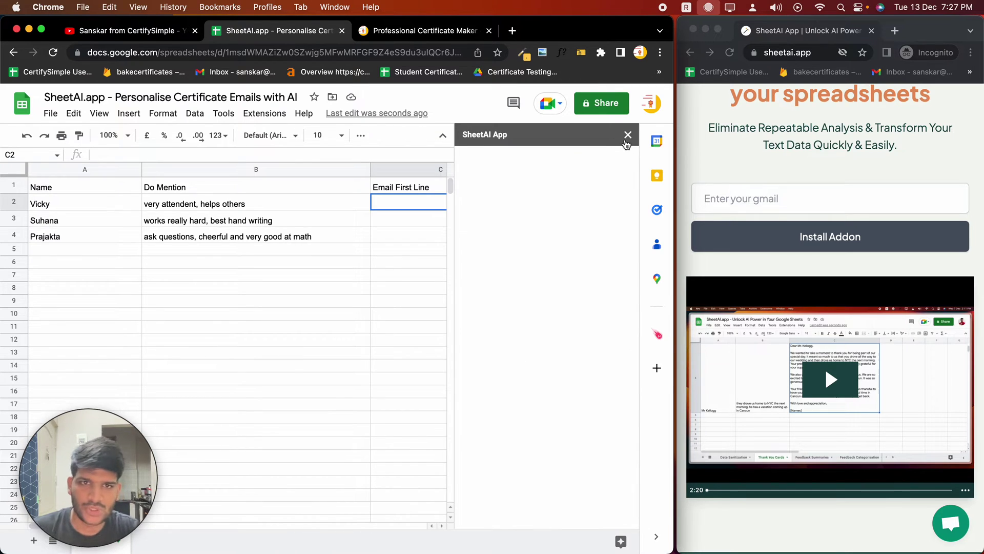
click(627, 135)
click(517, 260)
click(419, 205)
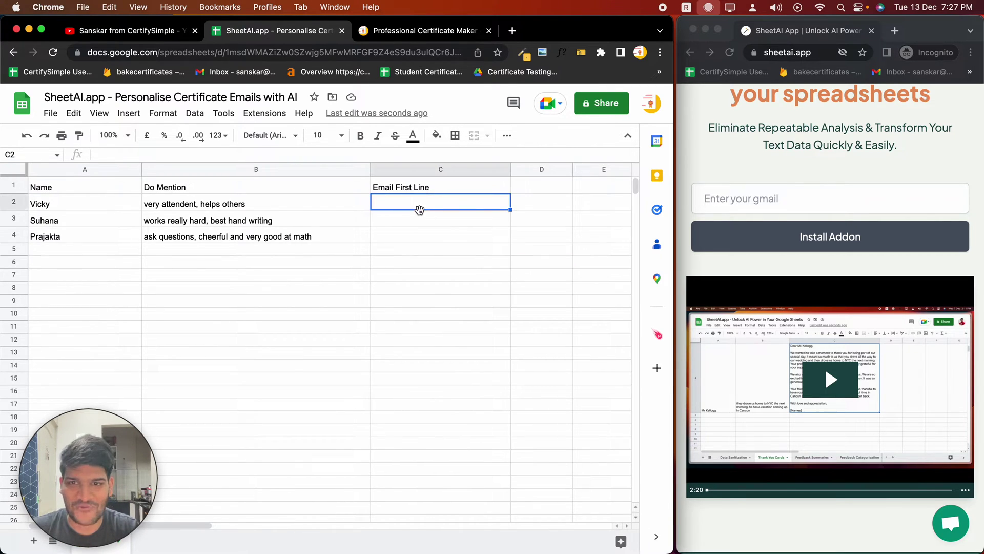
- Start C2's formula as =SHEETAI("write a thoughtful email first line menioning"&
double_click(422, 206)
text(=)
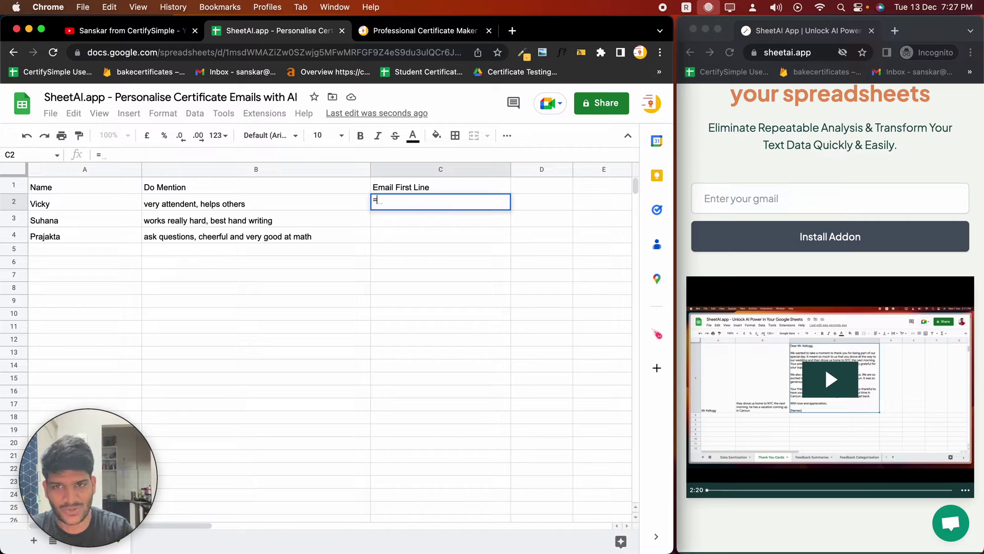
text(SHEETAI()
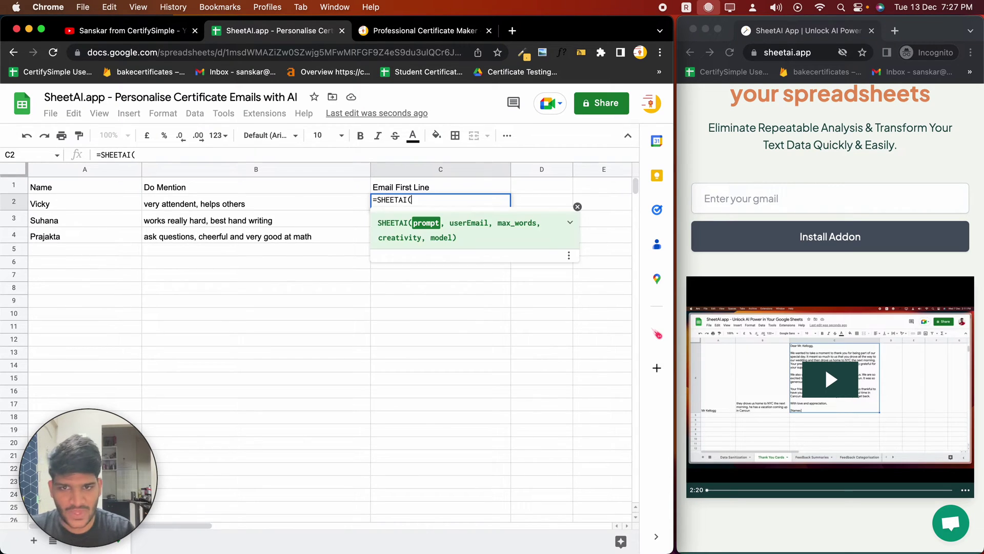
text(")
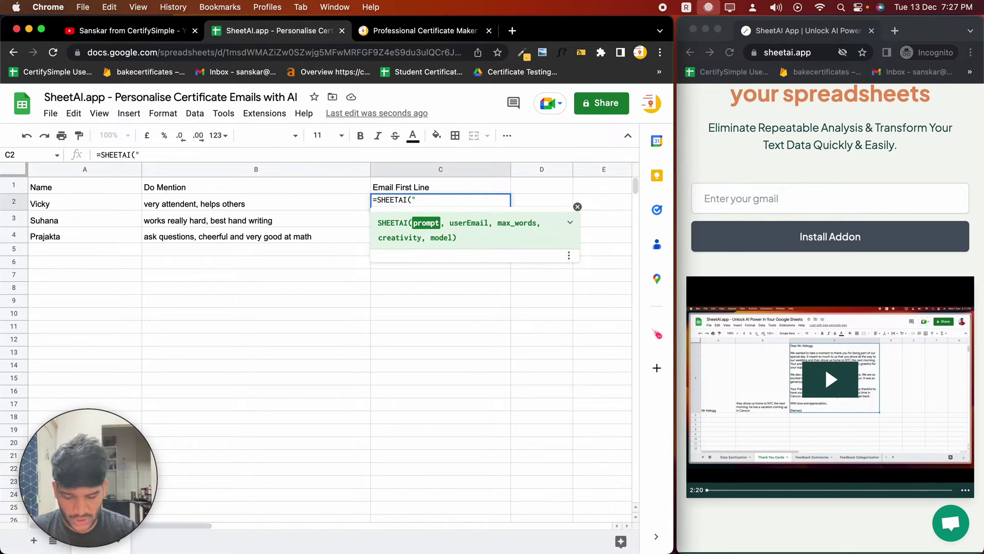
text(write ema)
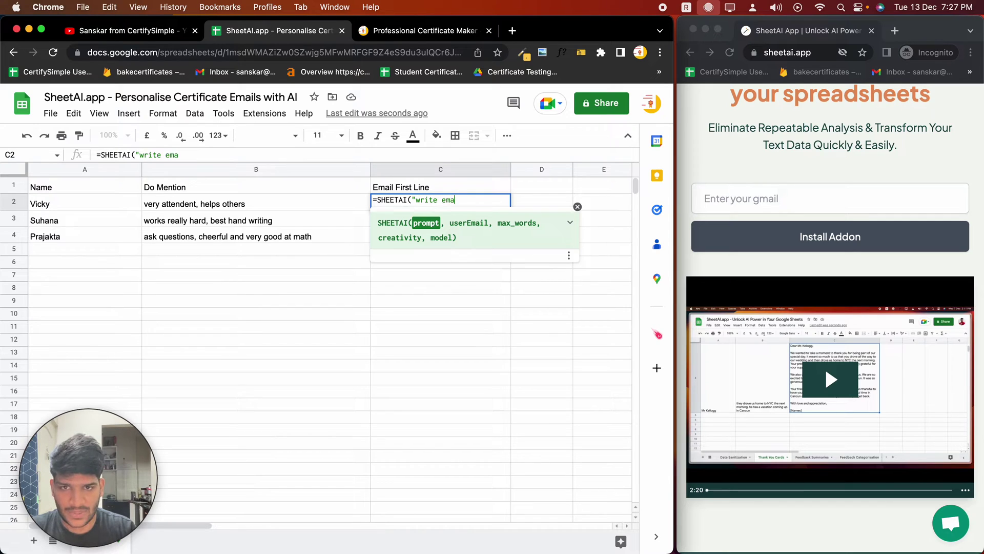
key(BackSpace)
key(BackSpace)
key(BackSpace)
text(a thoug)
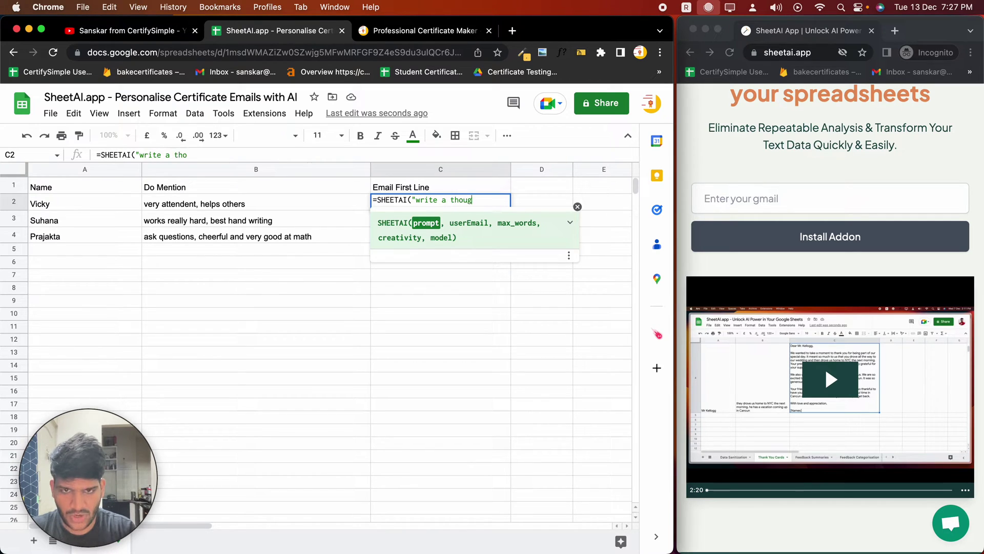
text(htful )
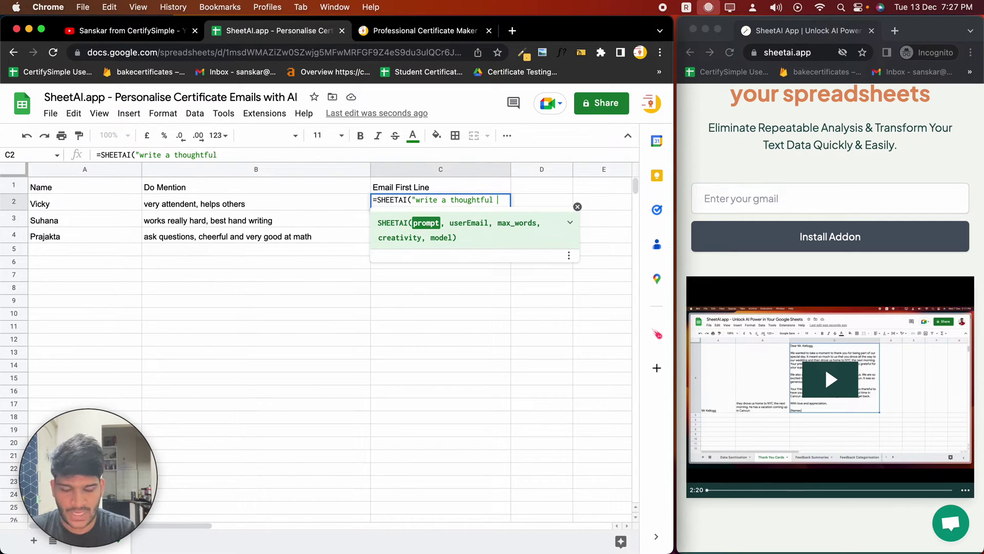
text(email first)
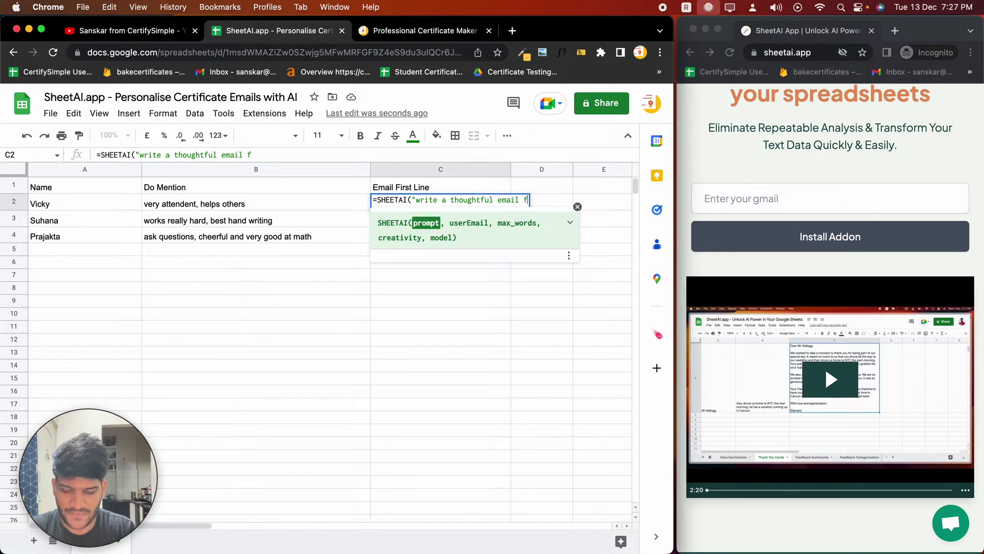
key(BackSpace)
key(BackSpace)
text(t l)
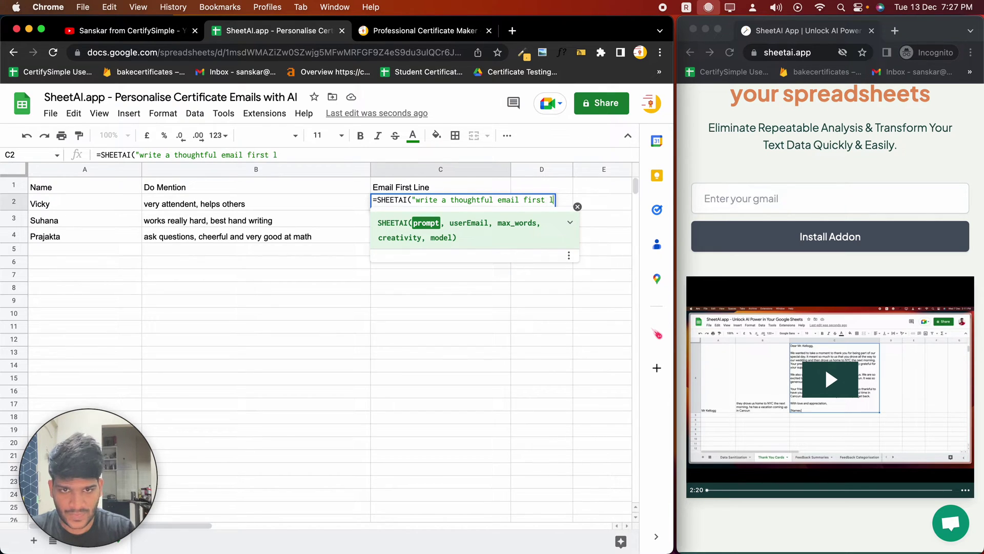
text(ine of)
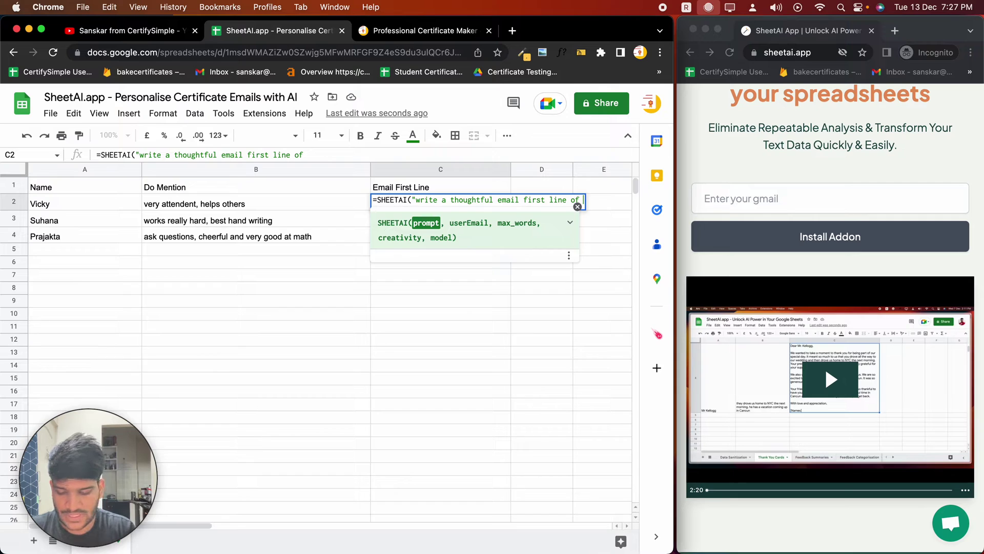
key(BackSpace)
key(BackSpace)
key(BackSpace)
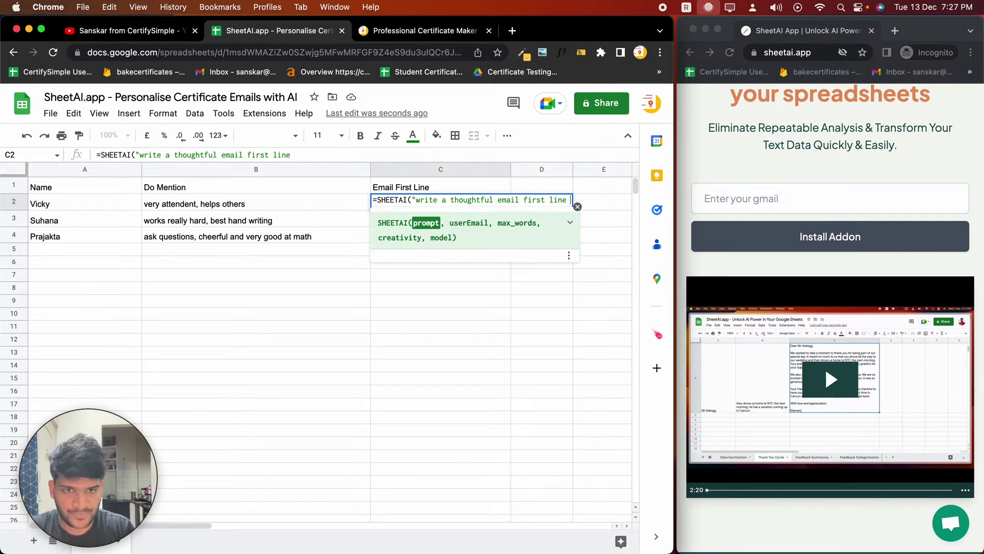
text(menionig)
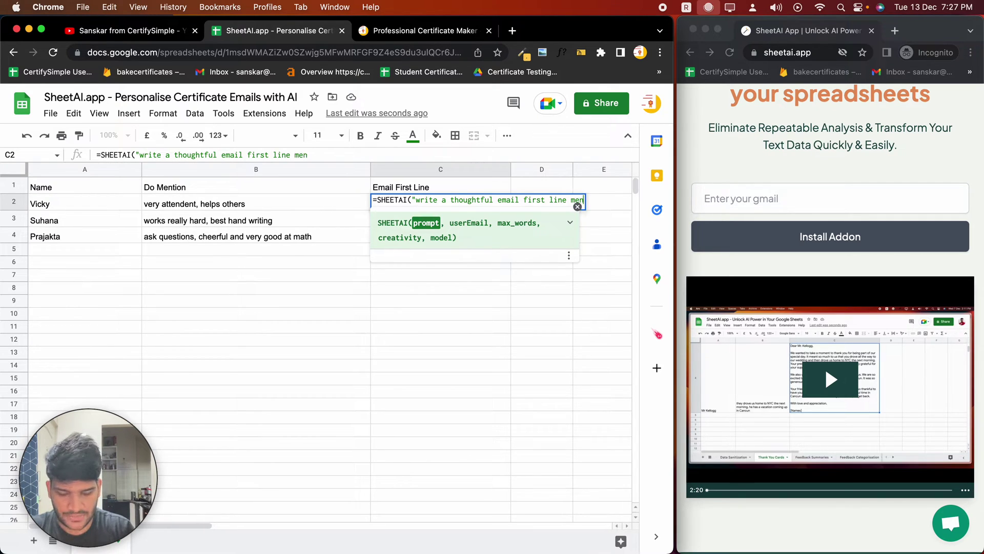
key(BackSpace)
key(BackSpace)
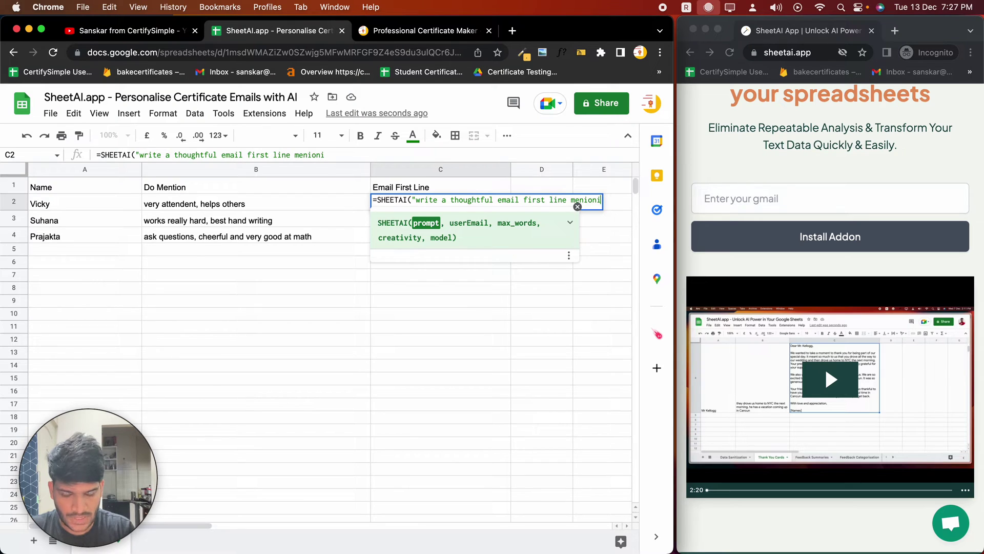
text(ng")
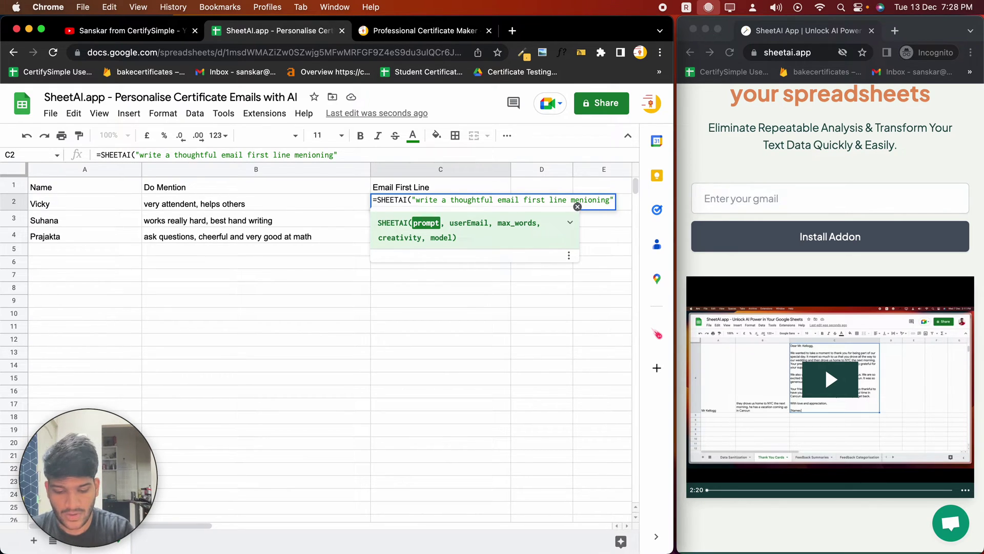
text(&)
- Append the A2 name and B2 traits references to the prompt and enter the formula
click(107, 207)
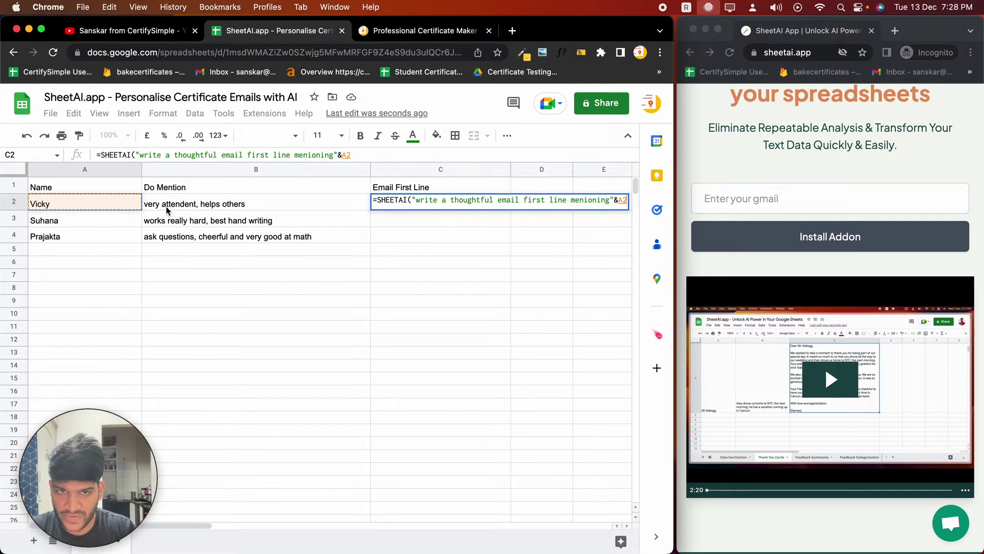
text(&)
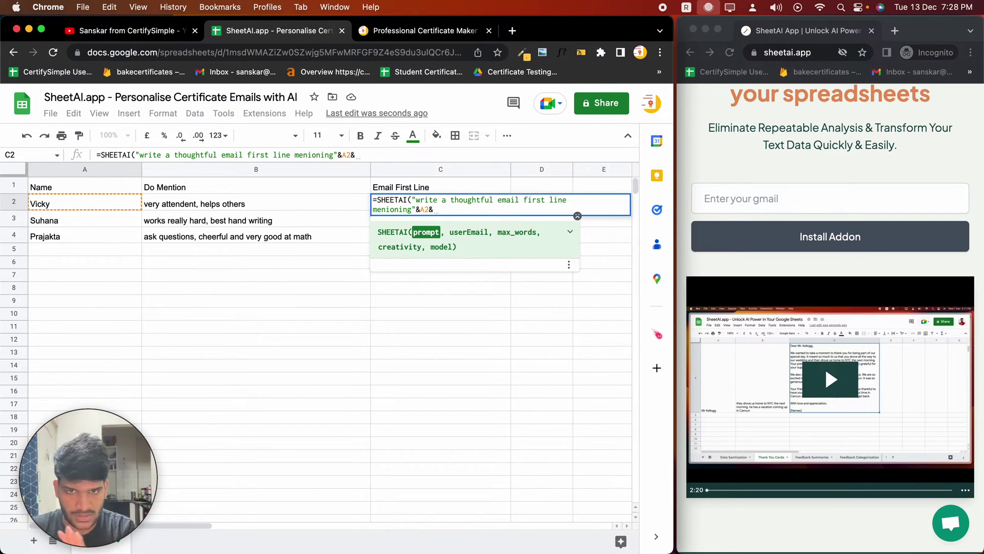
text(")
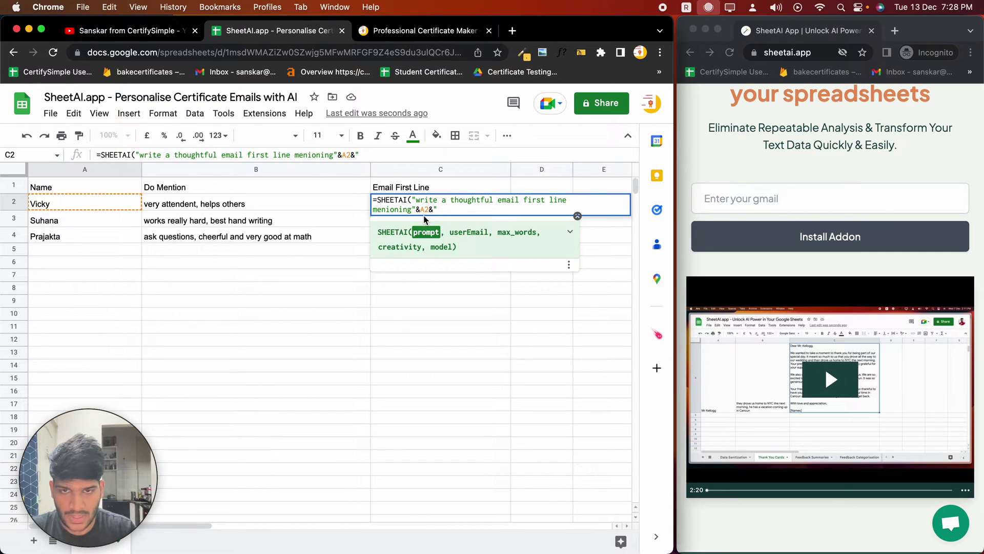
key(BackSpace)
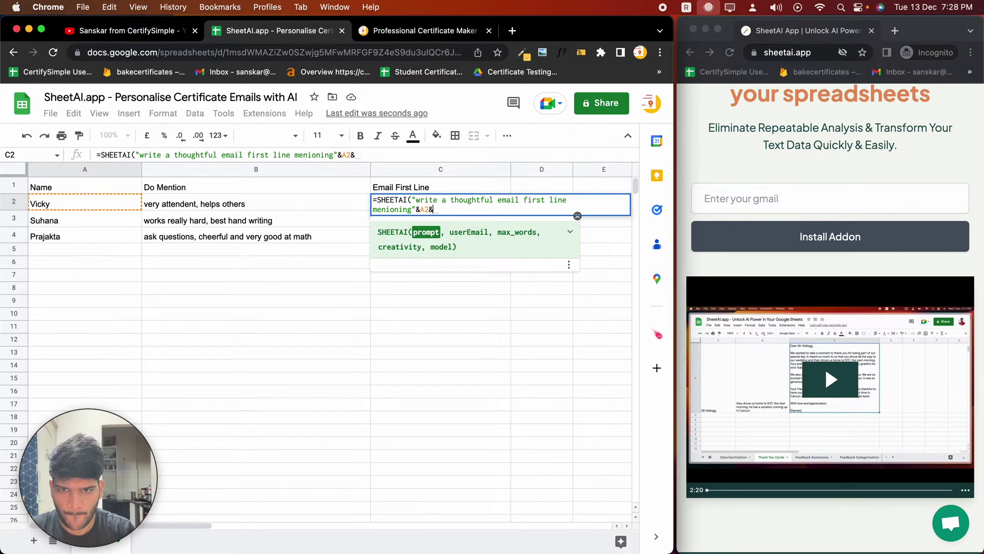
text(")
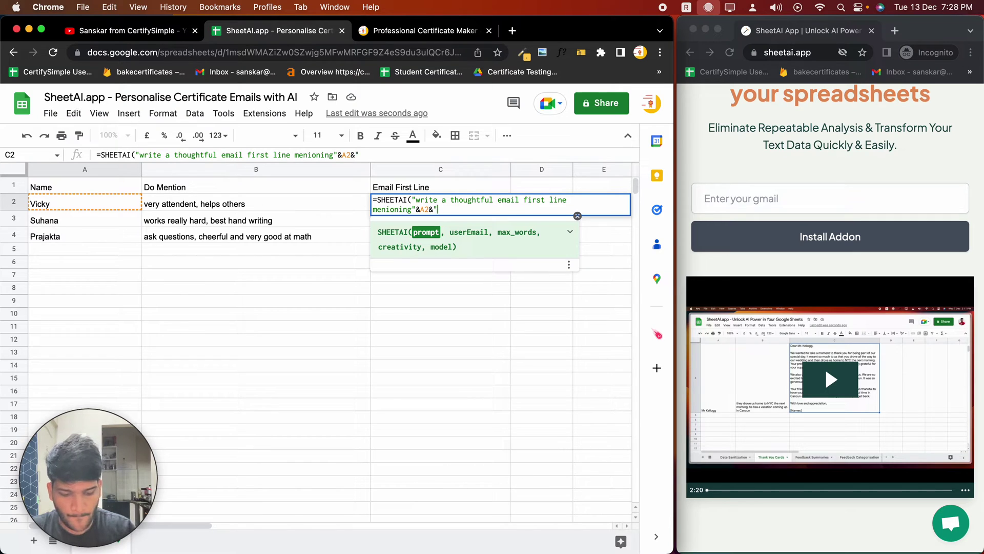
text(&)
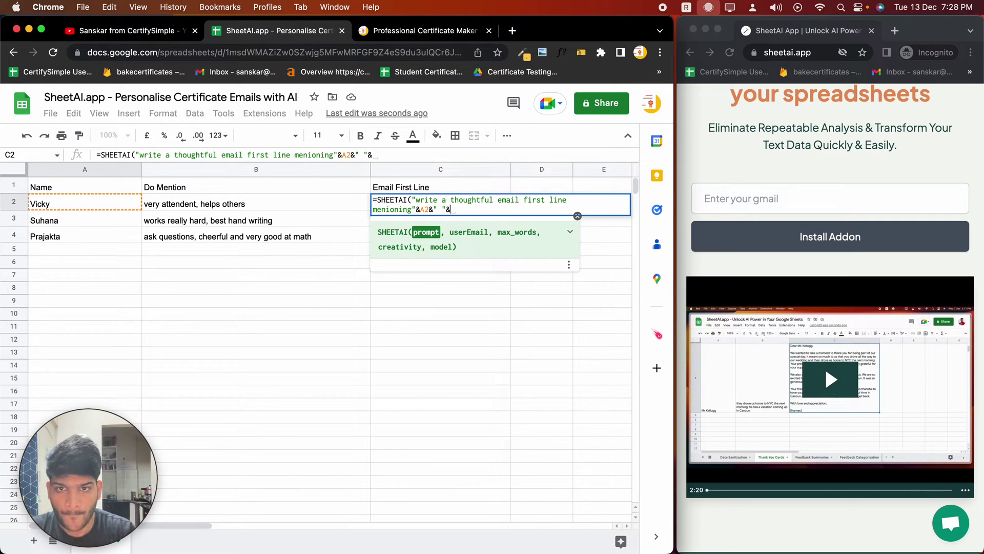
click(274, 213)
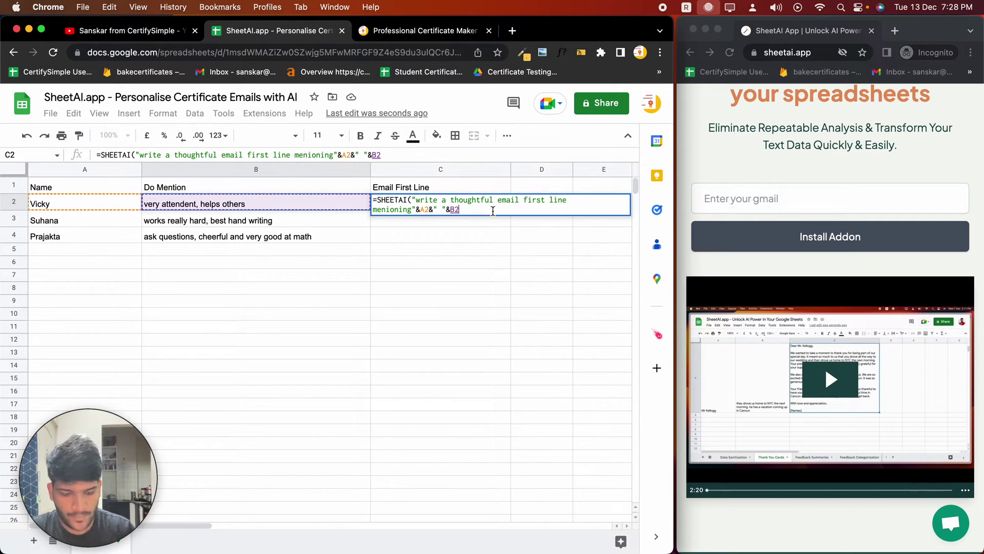
text(&")
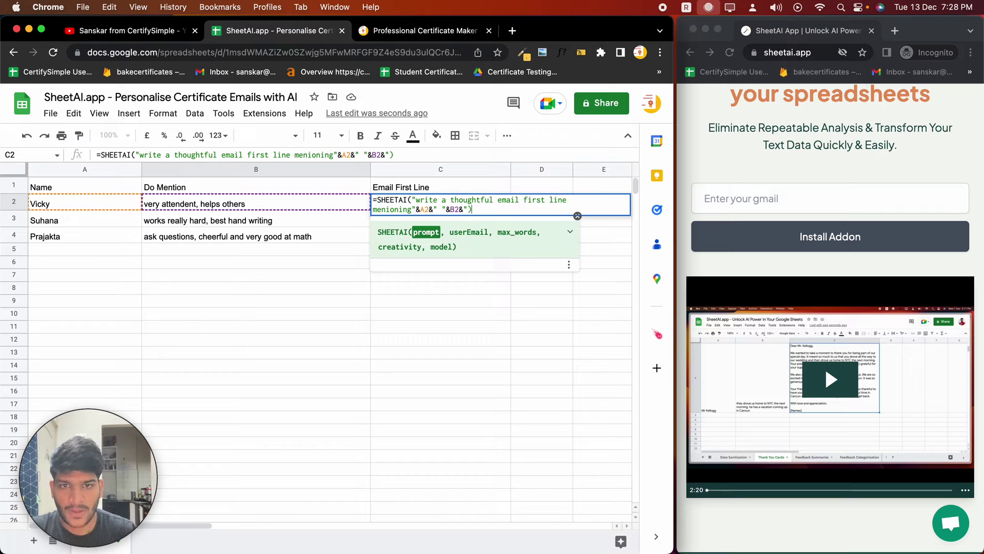
text())
key(Return)
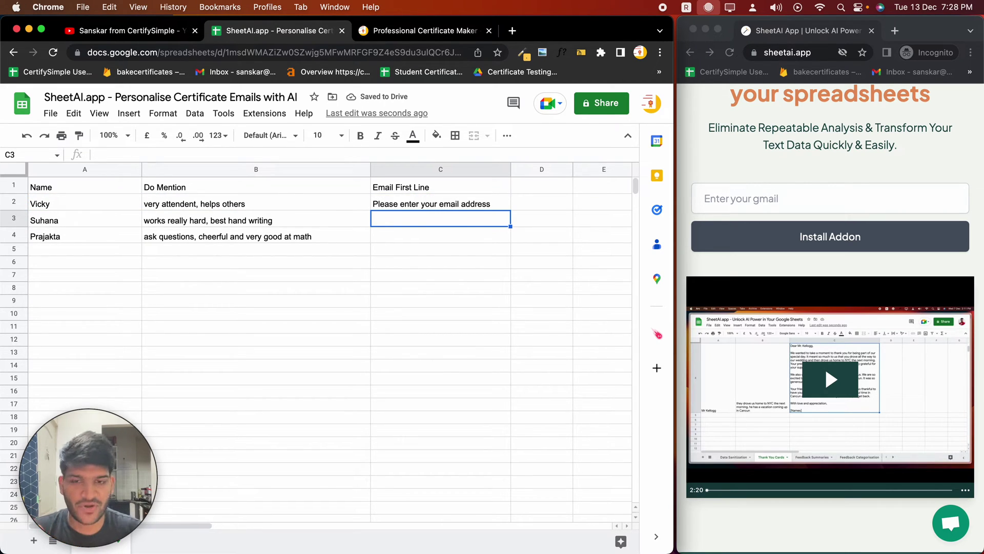
- Add an empty second argument ,"" to C2's SHEETAI formula
click(494, 205)
double_click(493, 205)
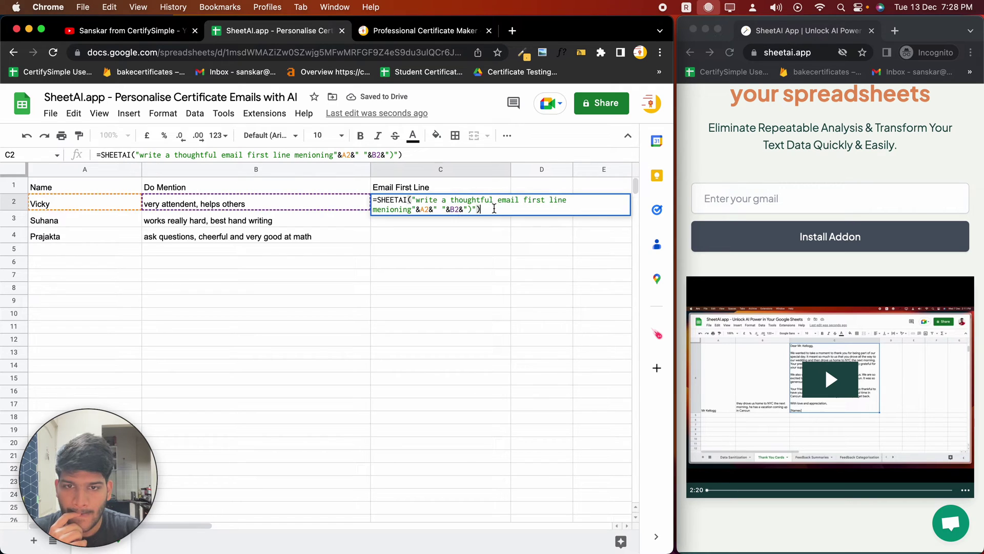
text(,"")
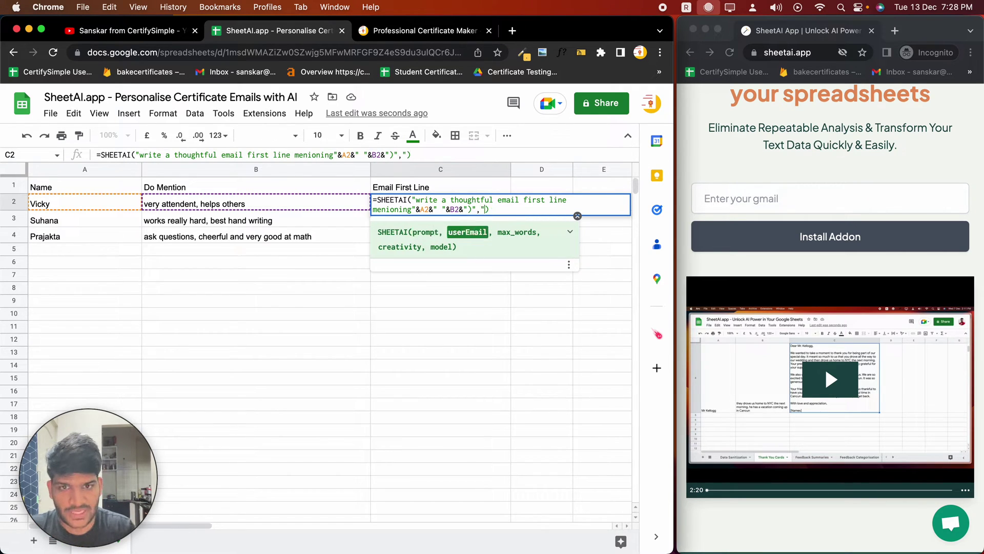
- Copy the signed-in account's email from the account menu and re-enter C2's formula
click(651, 102)
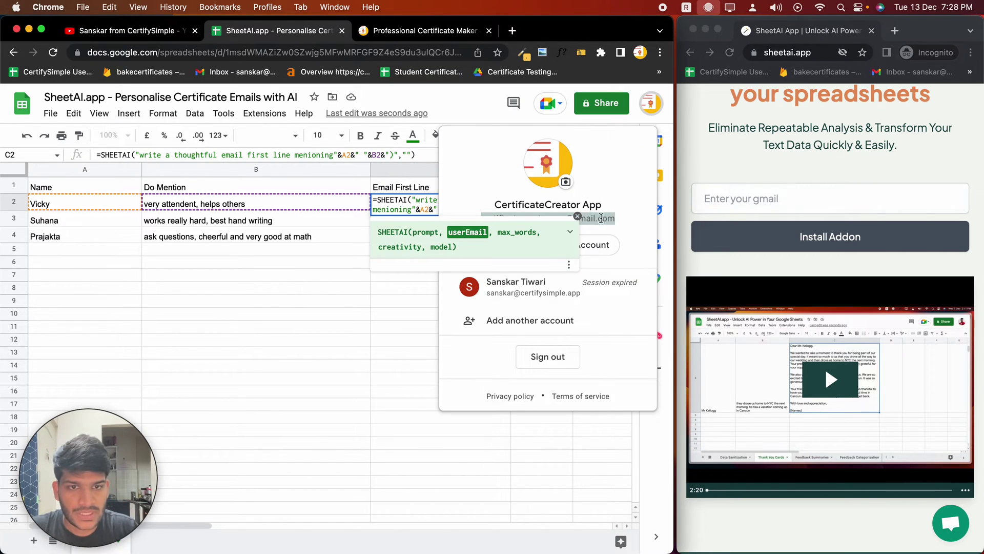
right_click(602, 217)
click(618, 246)
click(416, 204)
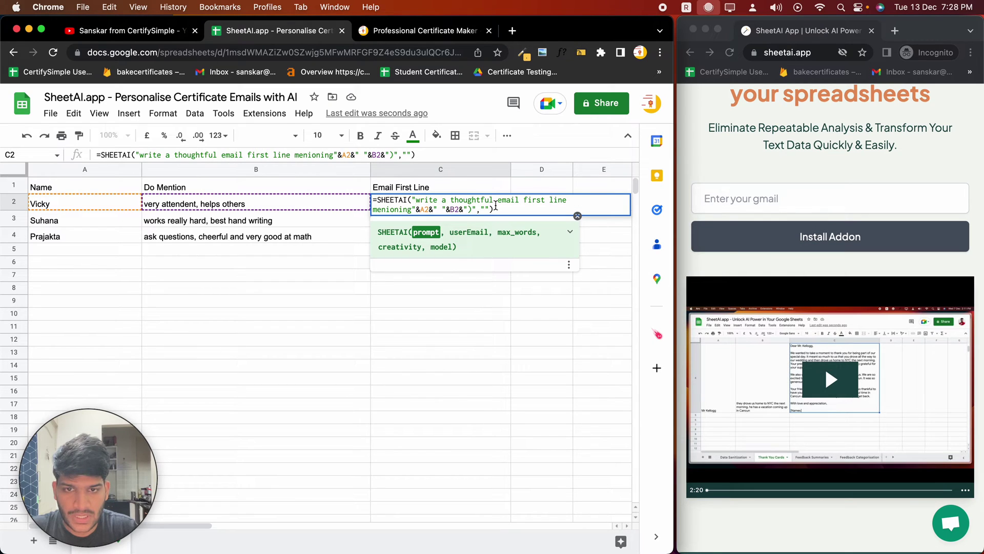
click(486, 207)
key(Return)
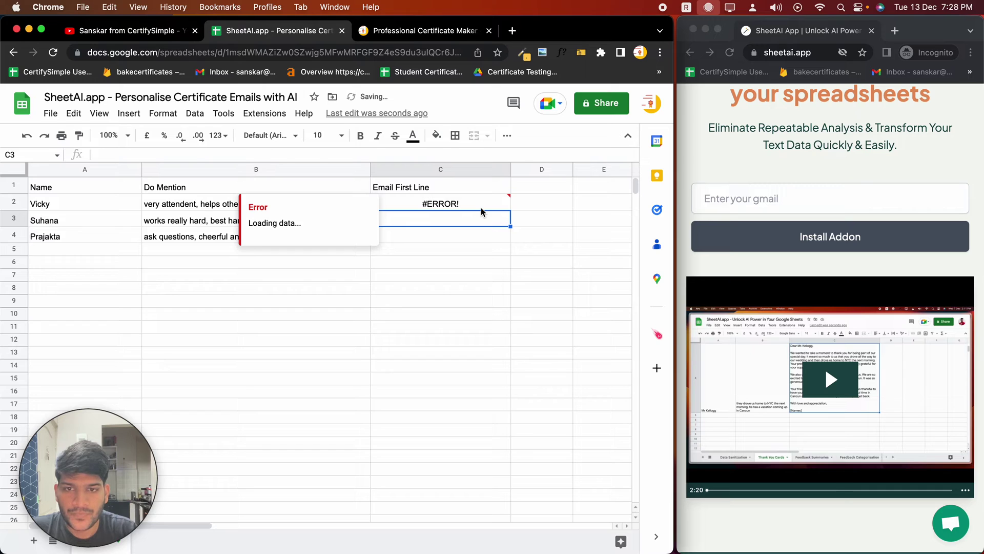
- Check C2's #ERROR!, launch and close the SheetAI App panel, then reopen C2's formula
click(457, 204)
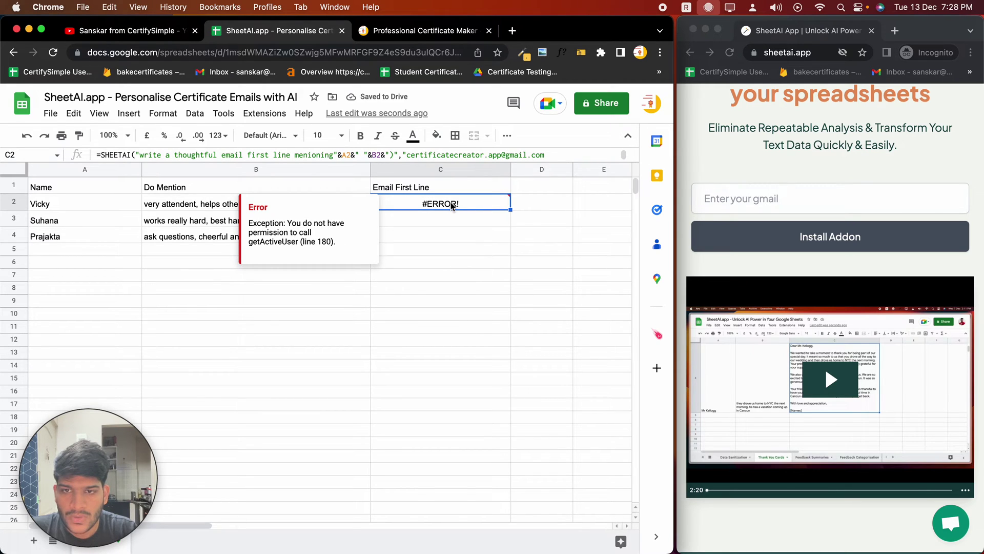
click(265, 113)
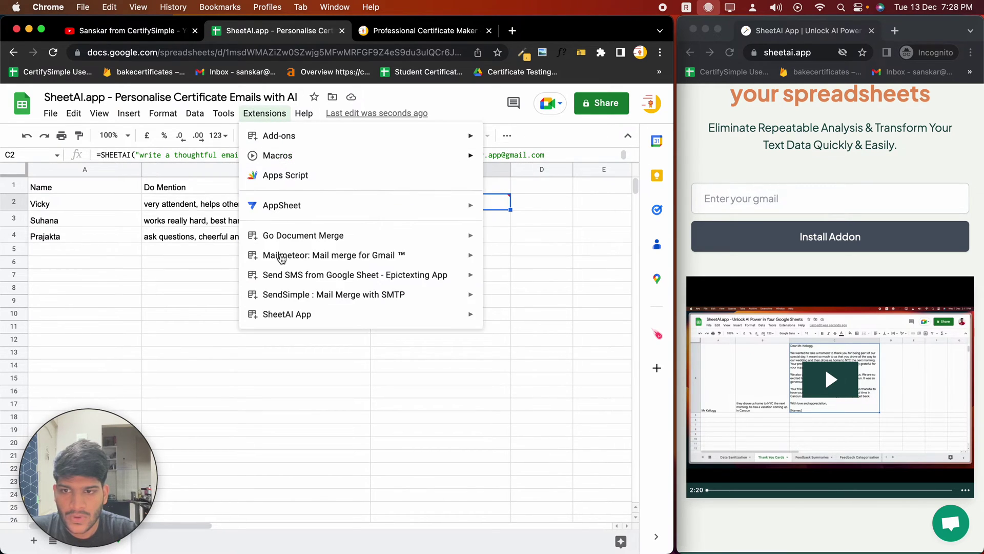
mouse_move(270, 314)
click(524, 321)
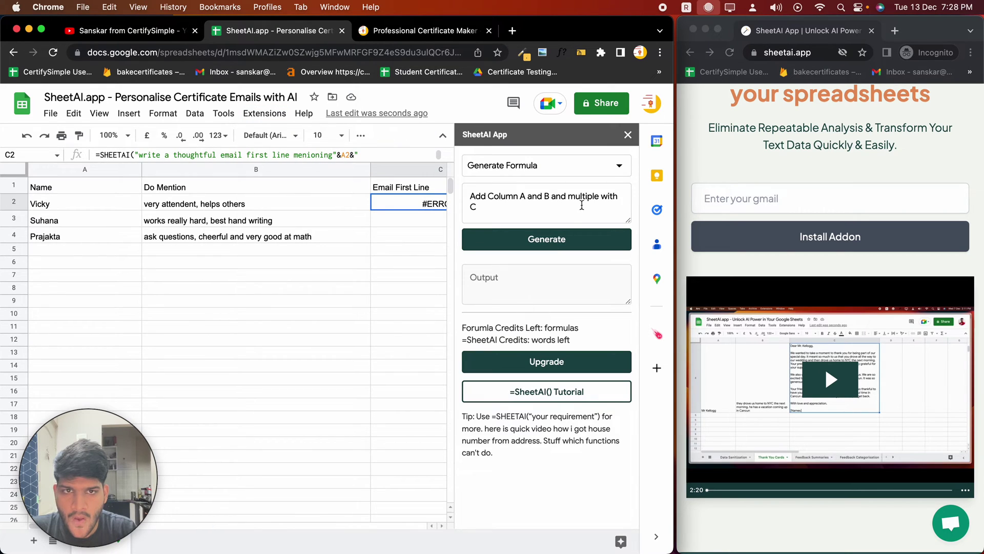
click(628, 134)
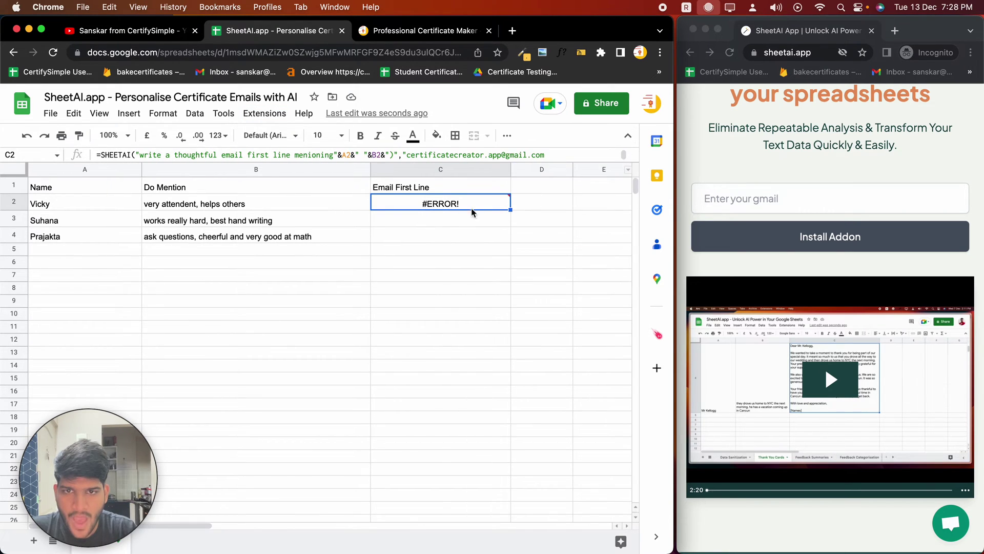
double_click(444, 204)
click(380, 209)
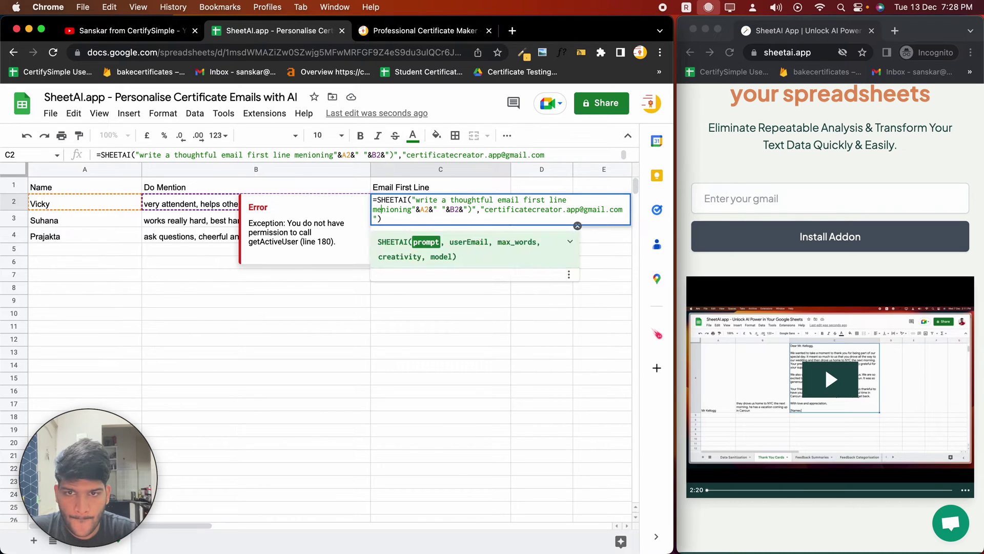
- Delete the word 'a' after 'write' in C2's SHEETAI prompt and commit it
key(Return)
click(435, 203)
key(Return)
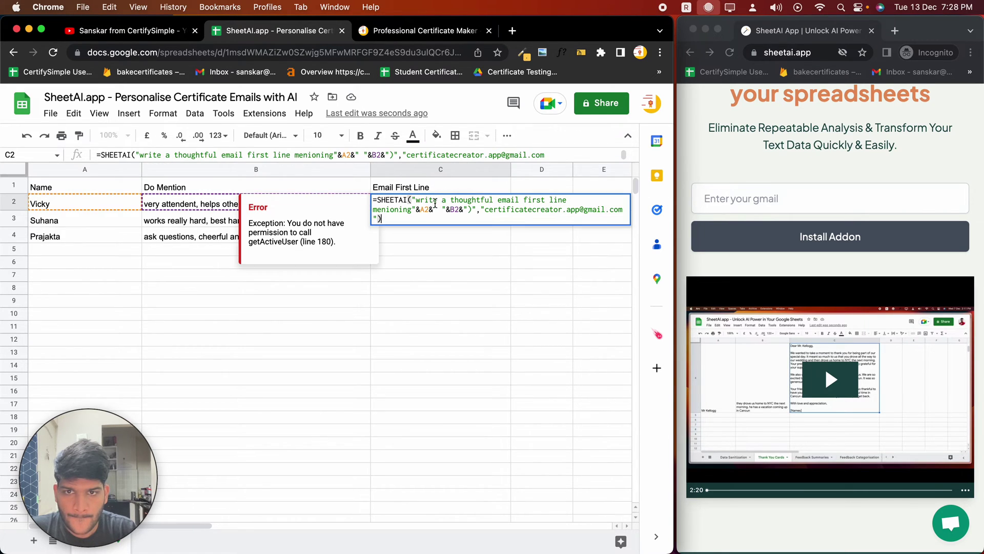
click(436, 204)
key(Delete)
key(Delete)
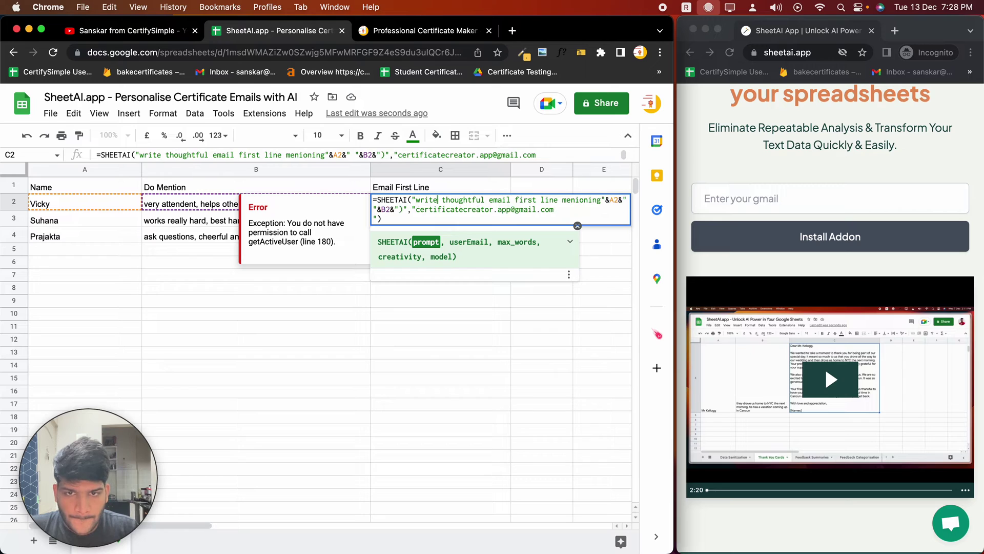
key(Return)
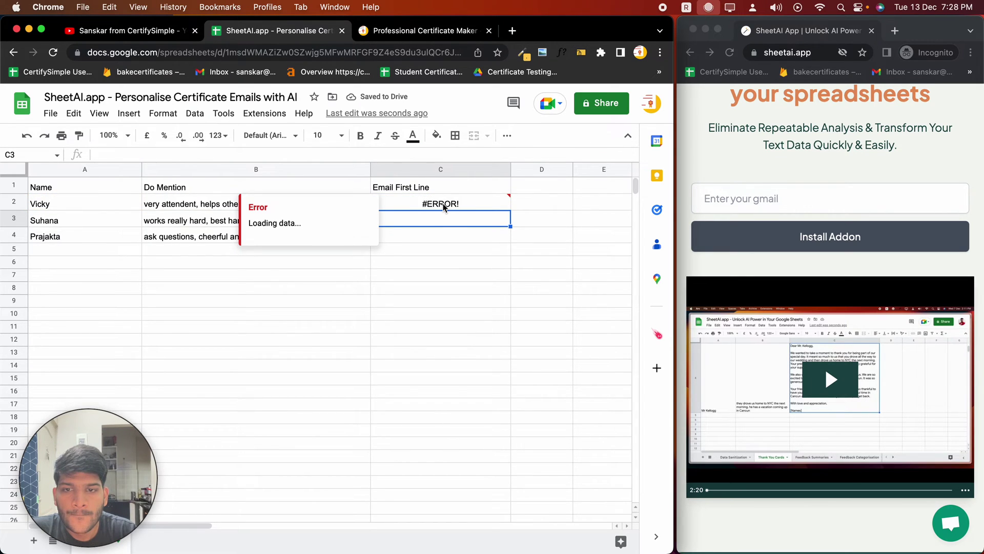
- Check the signed-in account, then remove the formula's line break and re-run C2
click(444, 207)
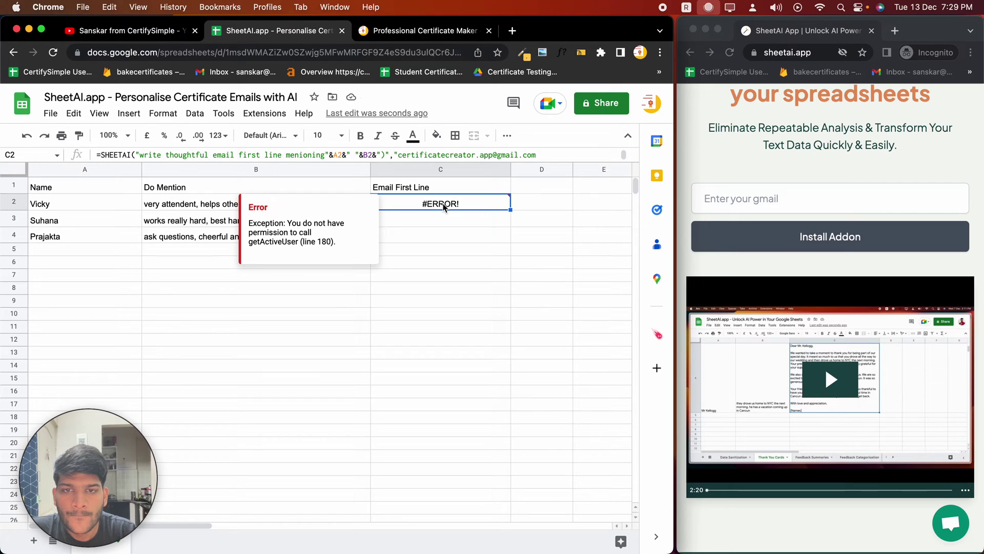
click(651, 102)
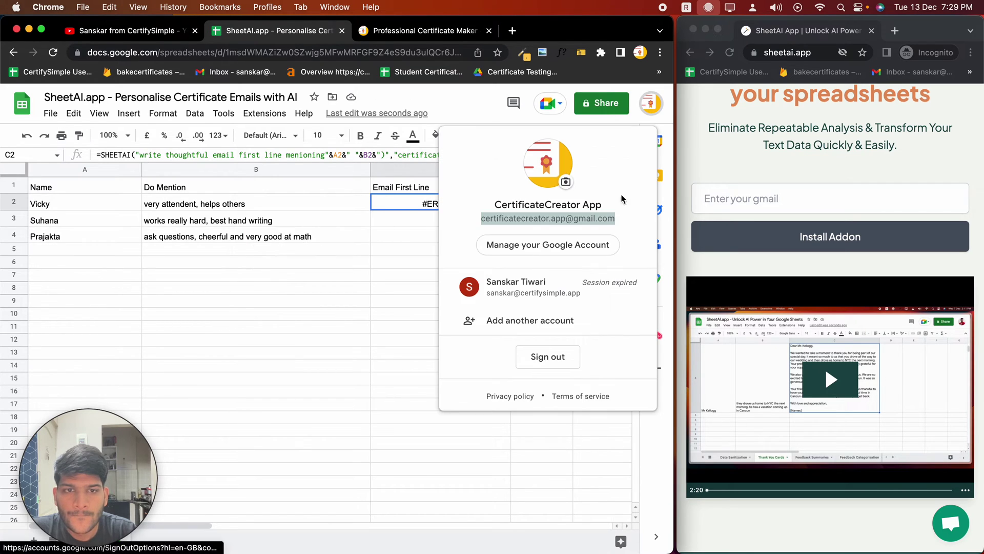
click(324, 238)
click(411, 202)
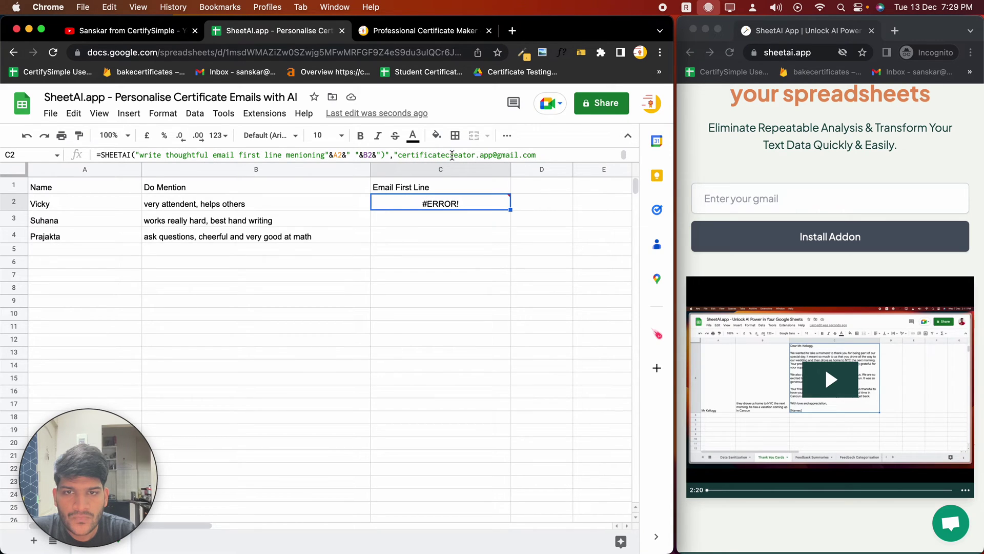
click(477, 155)
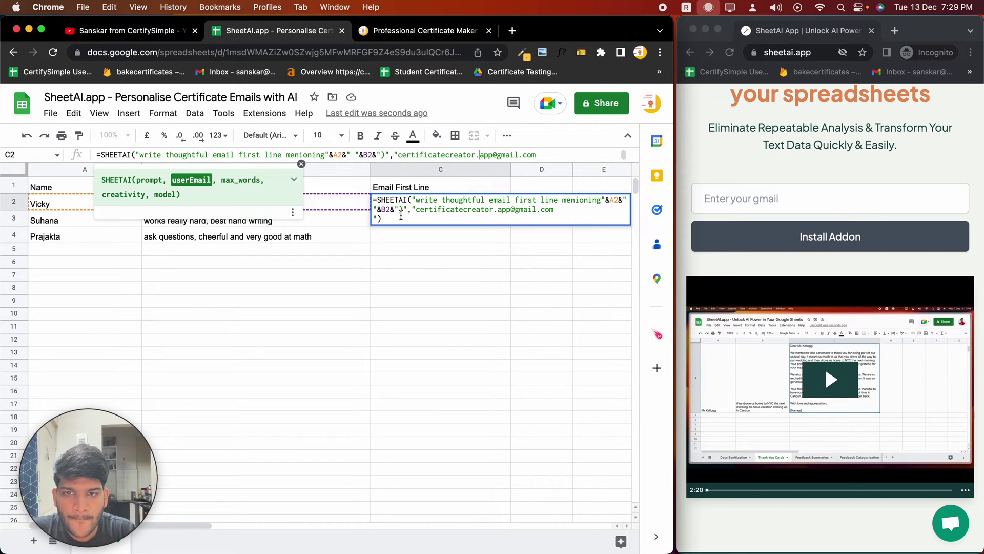
click(369, 219)
key(BackSpace)
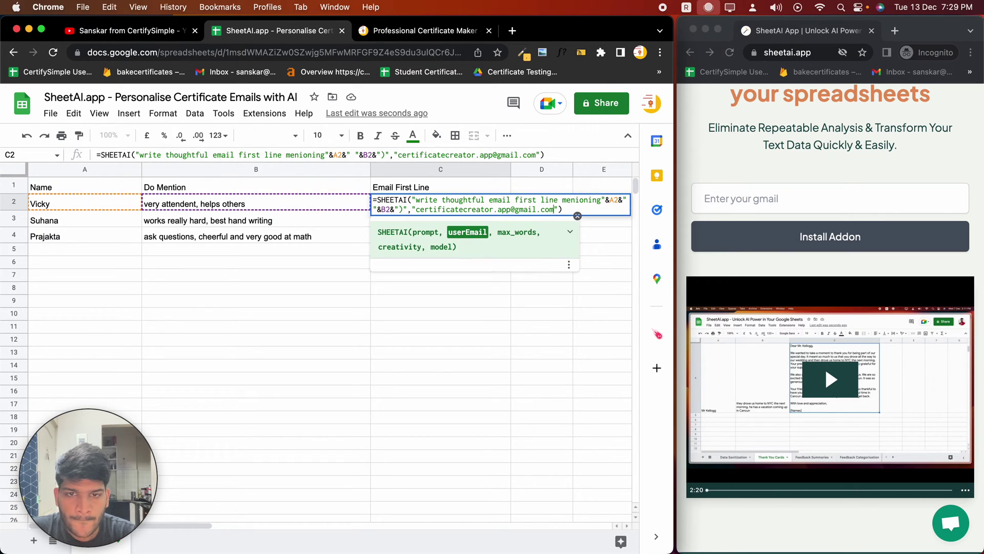
key(Return)
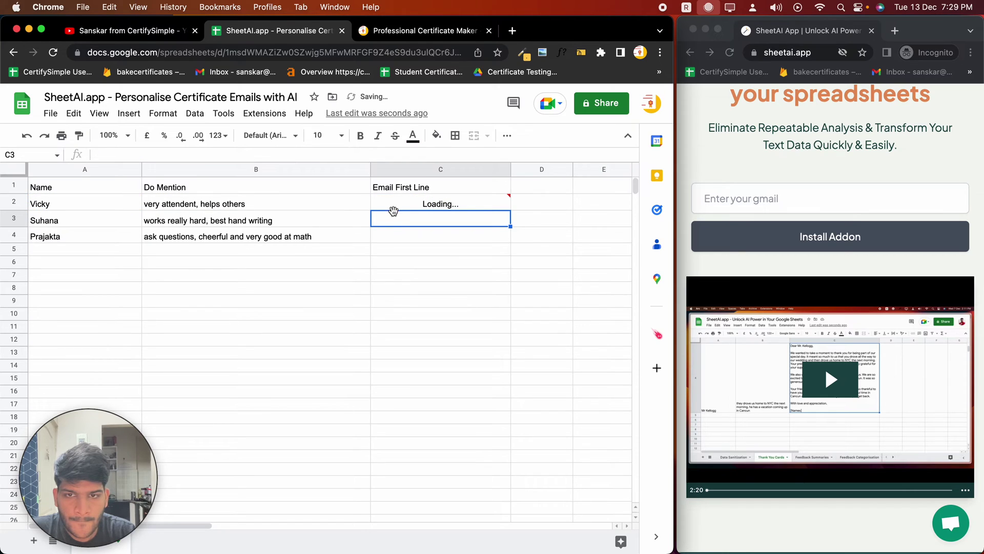
- Auto-fit row 2's height to C2's generated greeting
mouse_move(405, 209)
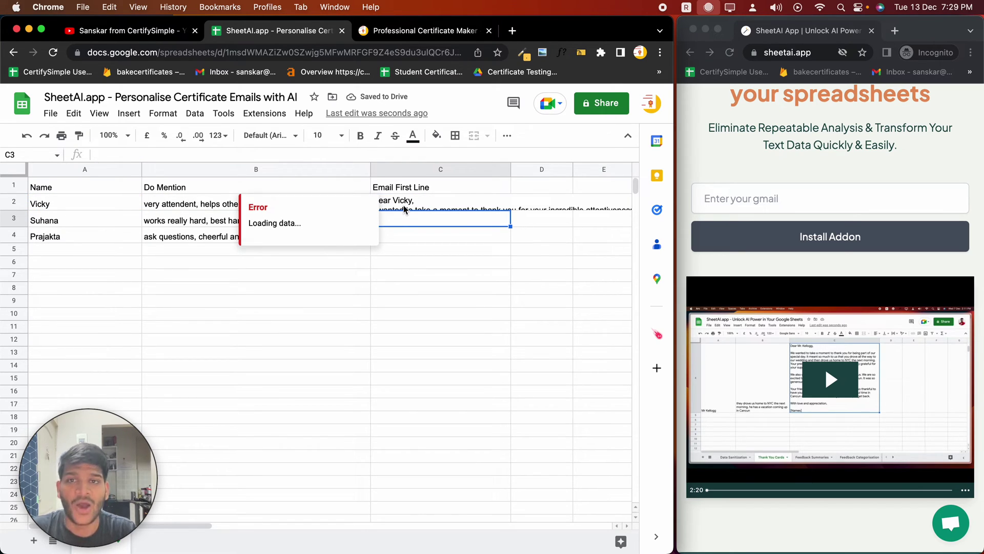
click(405, 207)
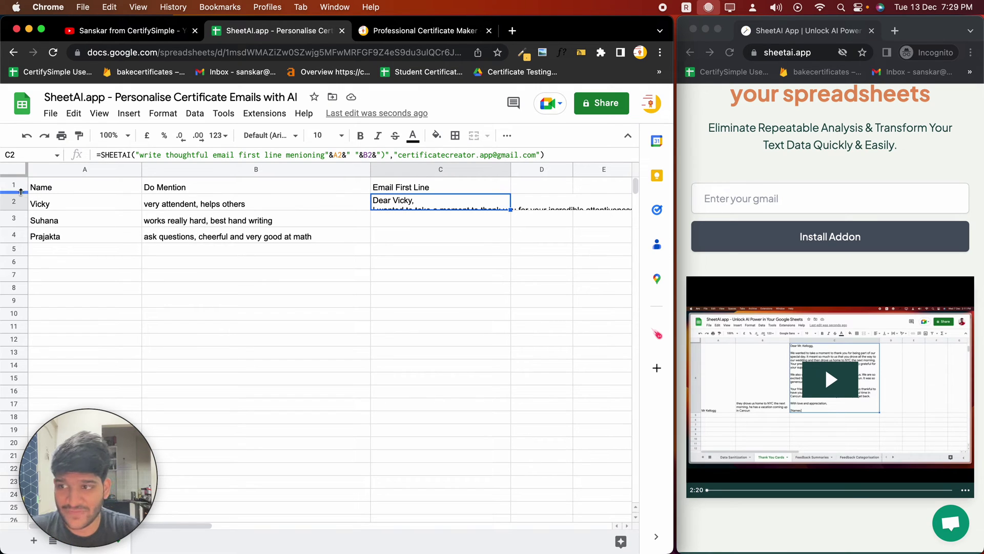
drag(17, 192, 17, 192)
double_click(17, 210)
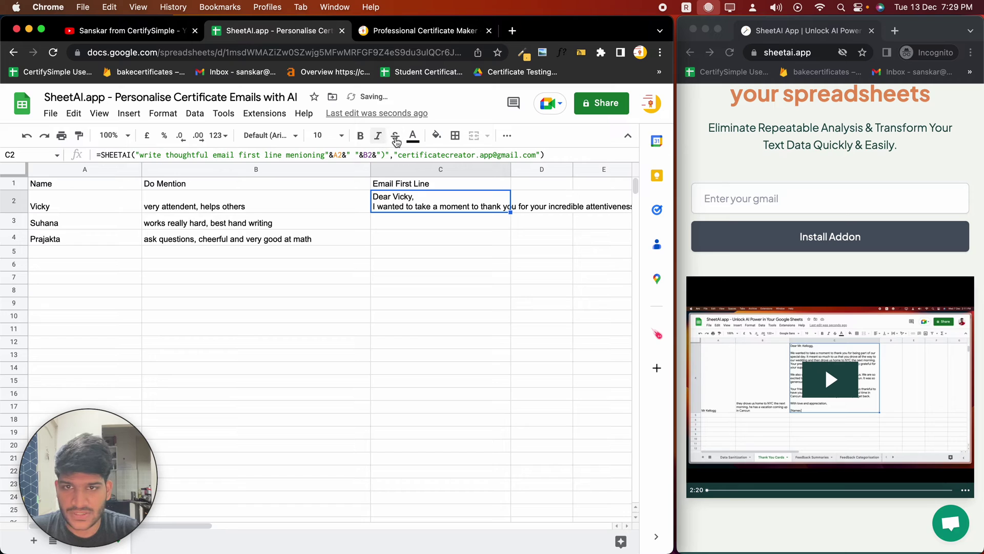
- Set C2's text wrapping to Wrap so the full greeting is readable
click(506, 136)
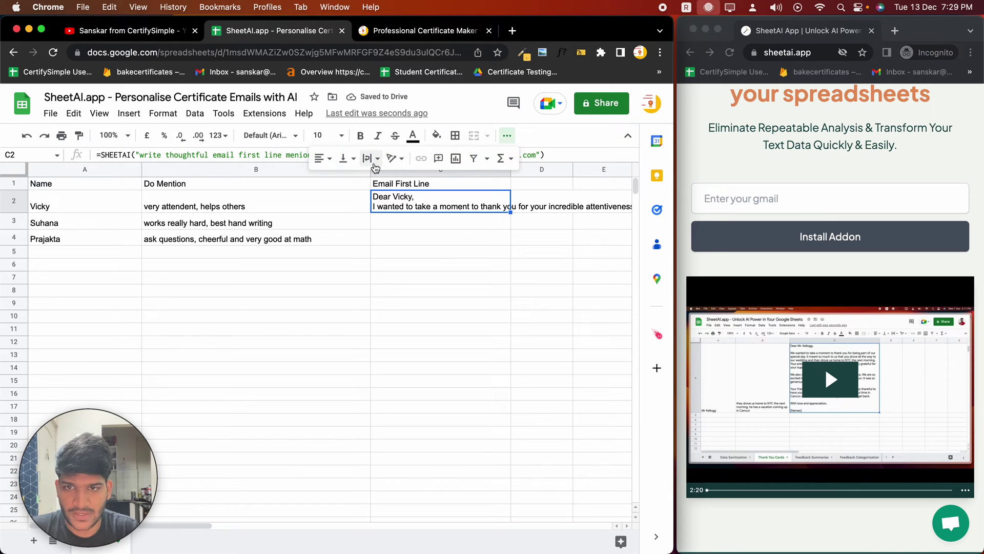
click(371, 158)
click(385, 179)
key(Down)
key(Down)
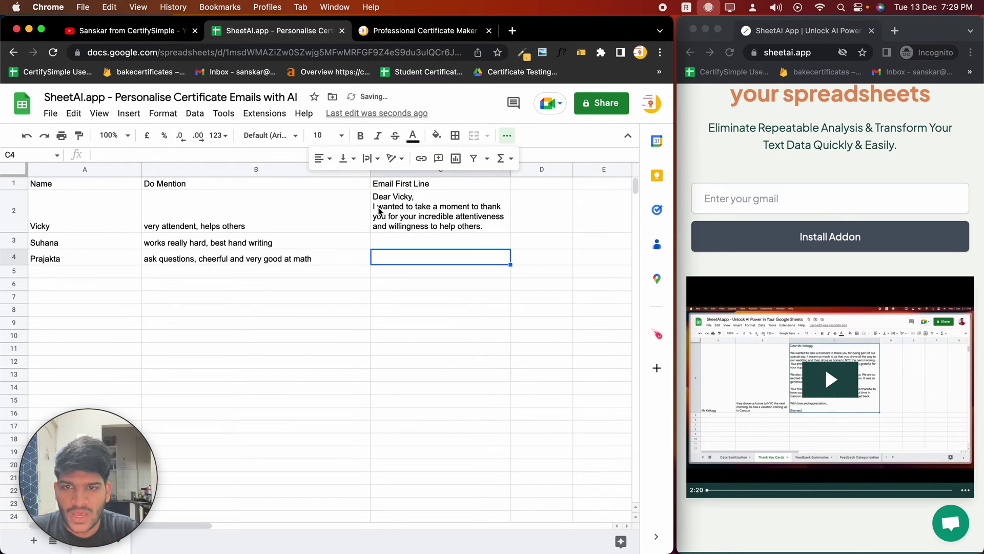
click(397, 222)
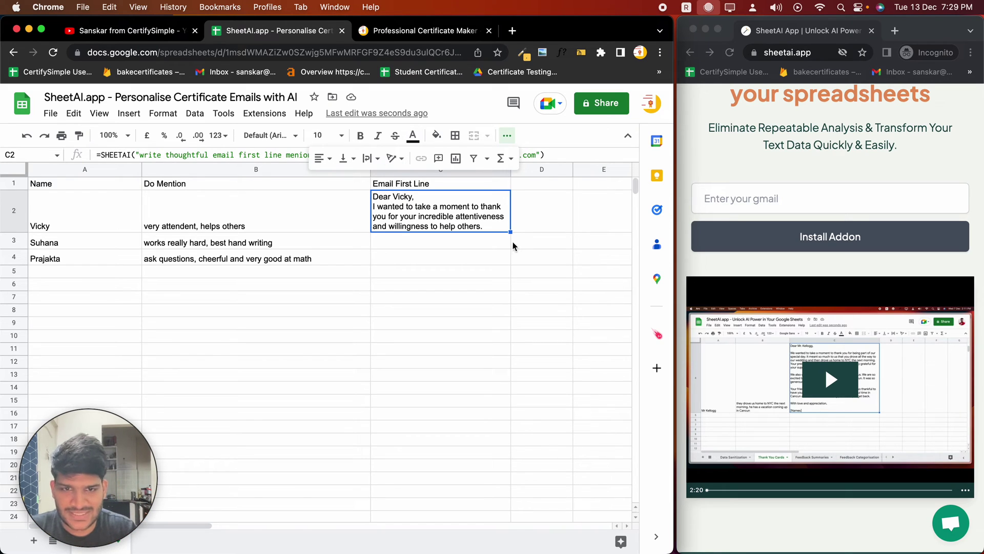
- Fill C2's SHEETAI formula down to C3 and C4
drag(511, 232, 508, 261)
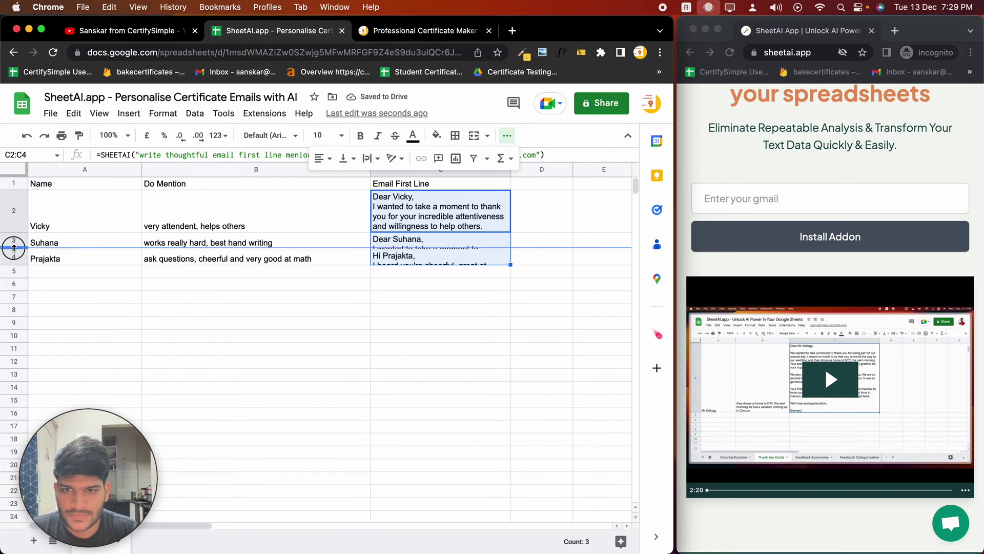
click(290, 283)
scroll(307, 277, down, 1)
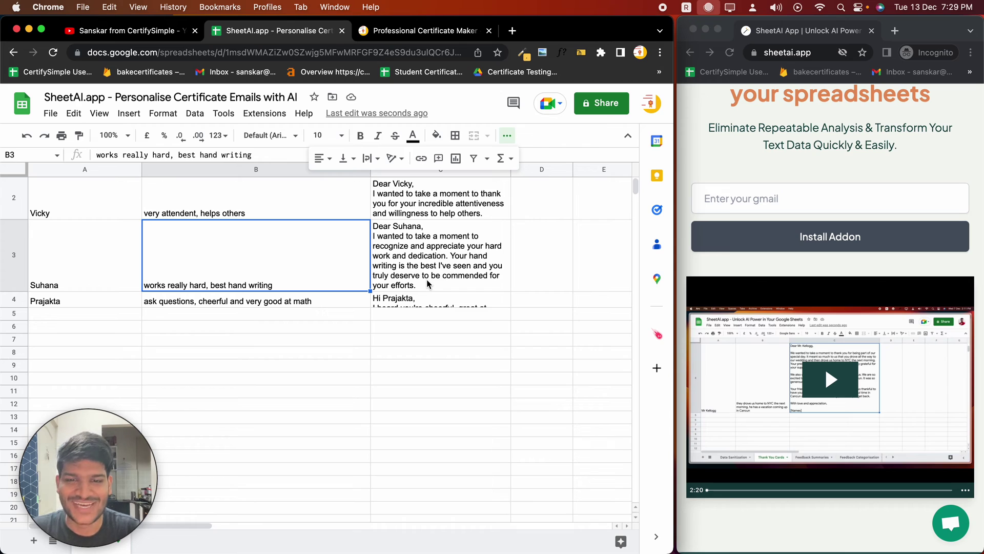
- Resize row 4 to show C4's full greeting, then select C4
click(11, 301)
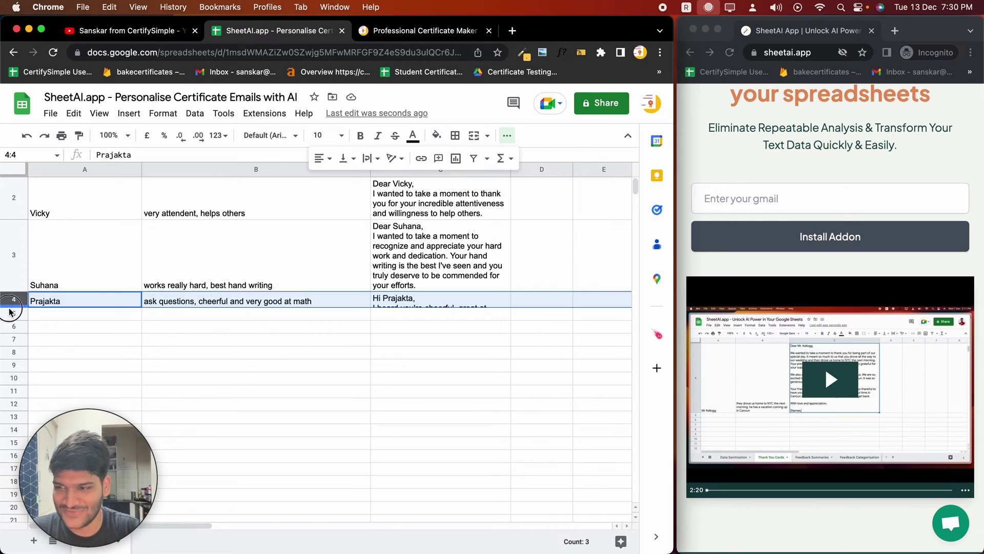
click(10, 310)
click(16, 301)
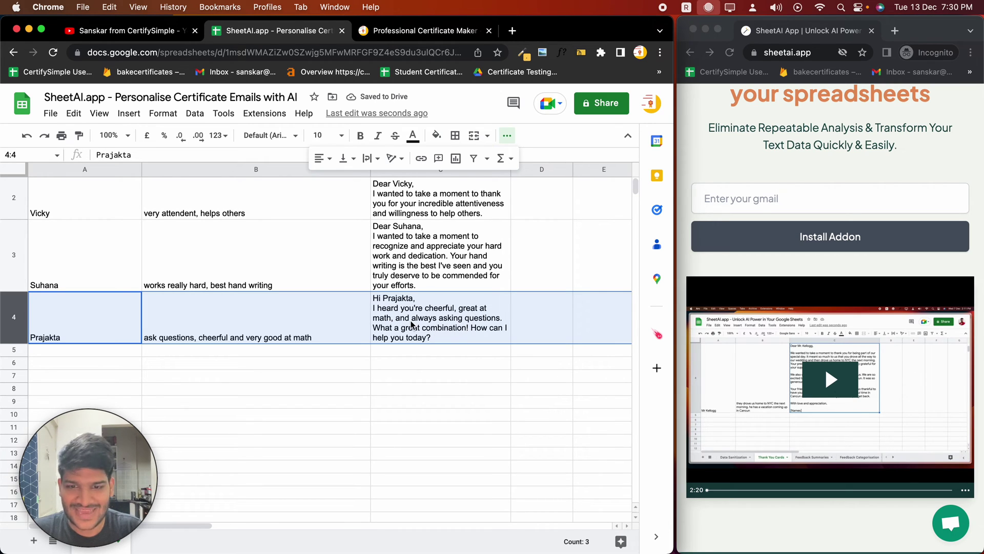
click(445, 337)
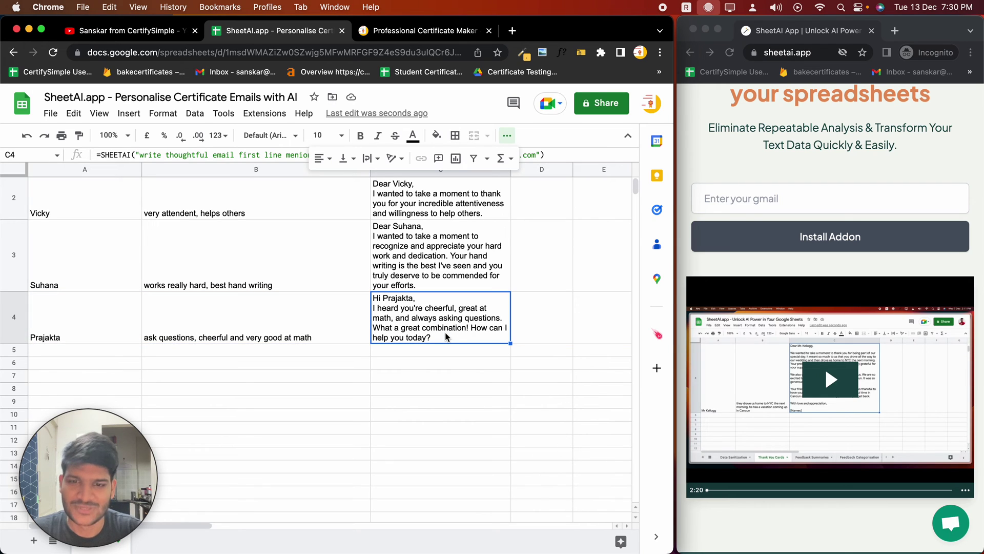
double_click(447, 333)
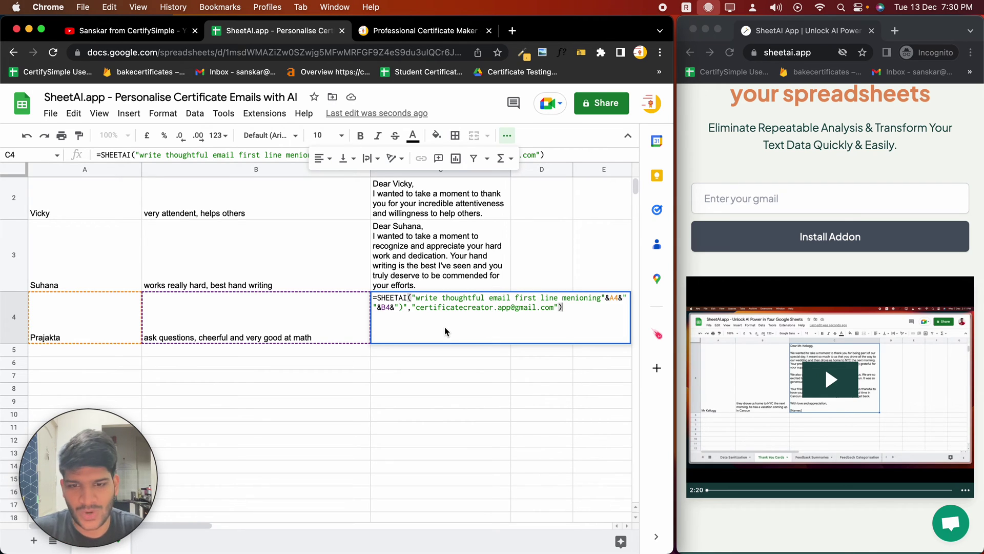